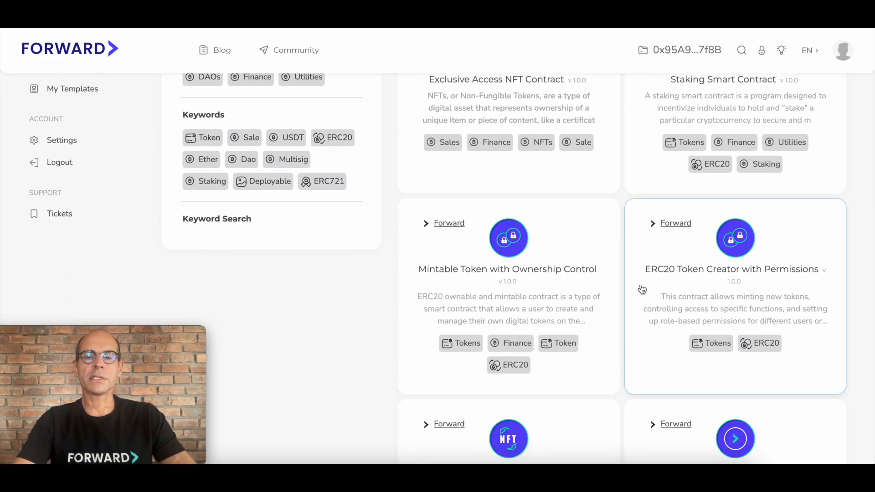
Step: Open the "Mintable Token with Ownership Control" template and start its deployment
{"action": "left_click", "coordinate": [495, 273]}
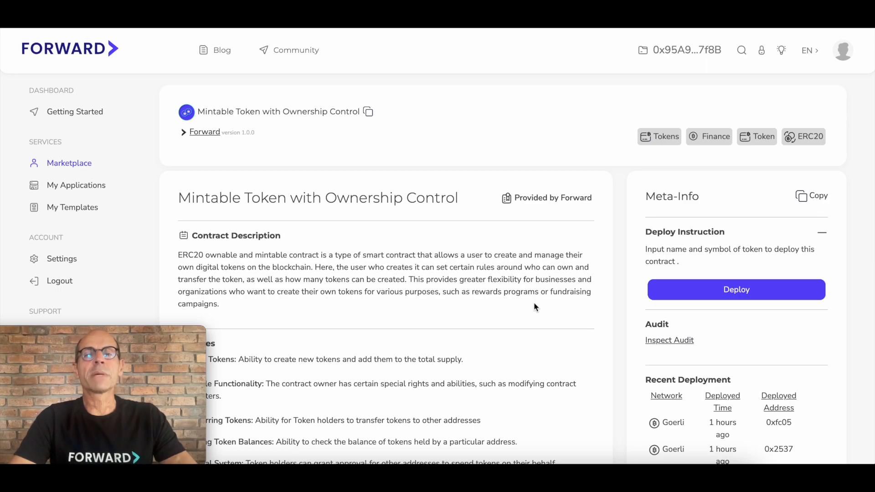
{"action": "scroll", "coordinate": [534, 304], "scroll_direction": "down", "scroll_amount": 2}
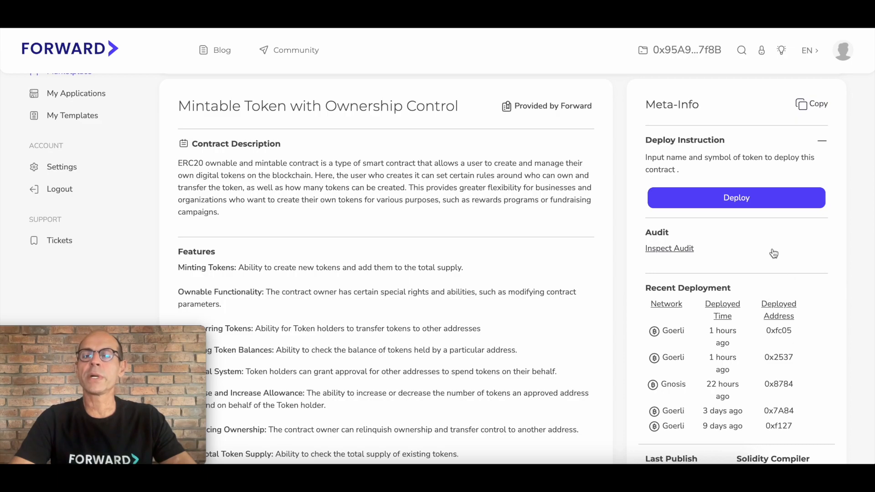
{"action": "scroll", "coordinate": [774, 254], "scroll_direction": "up", "scroll_amount": 1}
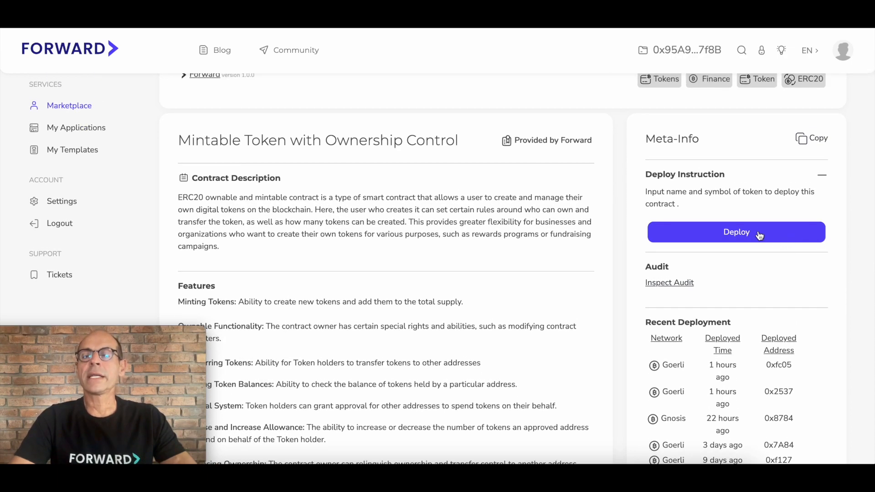
{"action": "left_click", "coordinate": [760, 233]}
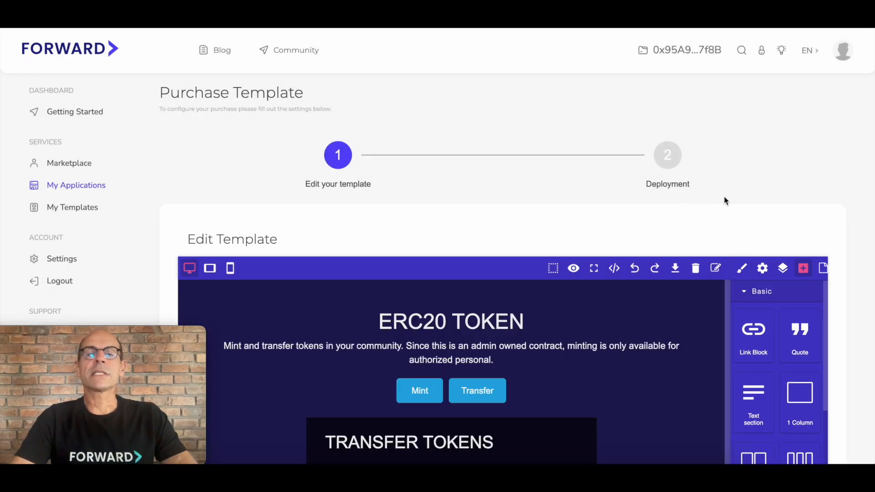
Step: Look through the template editor's available blocks, from the Basic and Extra groups to Contract Integration
{"action": "scroll", "coordinate": [726, 200], "scroll_direction": "down", "scroll_amount": 3}
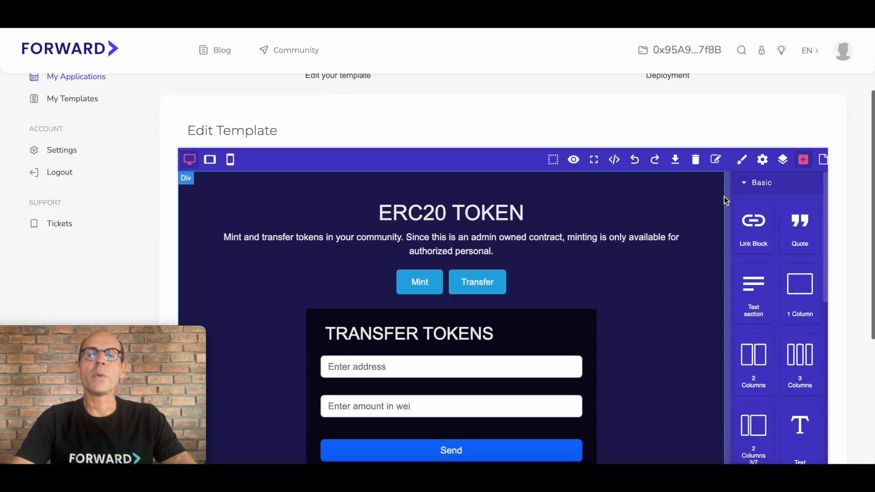
{"action": "scroll", "coordinate": [726, 200], "scroll_direction": "down", "scroll_amount": 1}
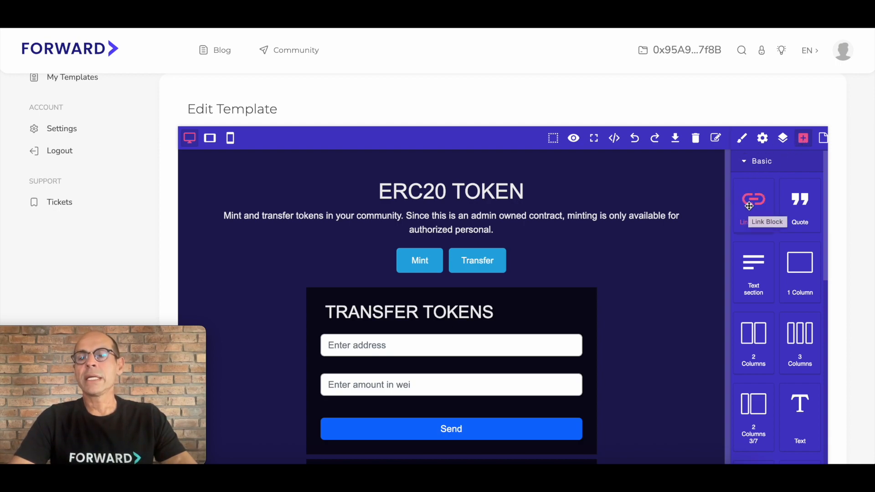
{"action": "scroll", "coordinate": [767, 212], "scroll_direction": "down", "scroll_amount": 1}
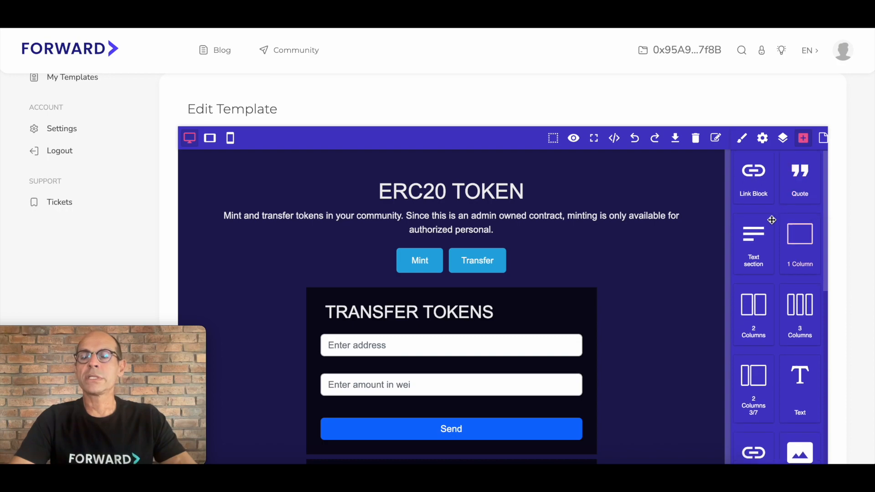
{"action": "scroll", "coordinate": [767, 223], "scroll_direction": "down", "scroll_amount": 1}
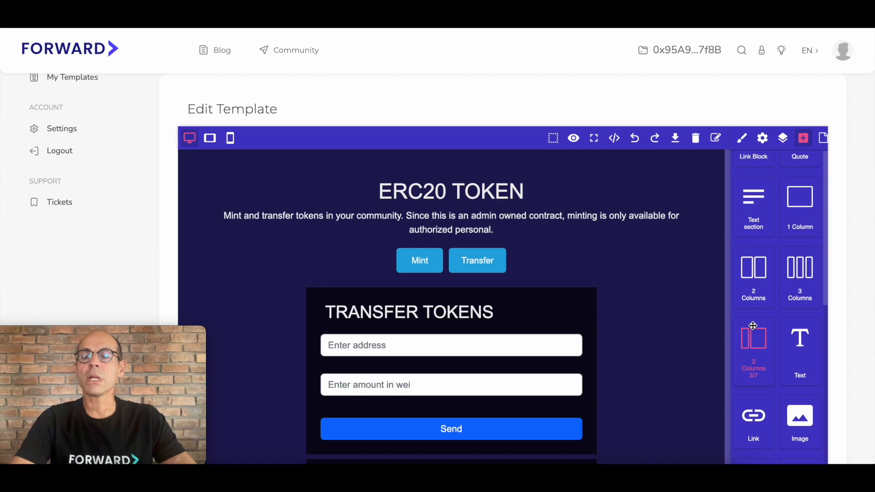
{"action": "scroll", "coordinate": [753, 326], "scroll_direction": "down", "scroll_amount": 1}
{"action": "scroll", "coordinate": [753, 326], "scroll_direction": "down", "scroll_amount": 2}
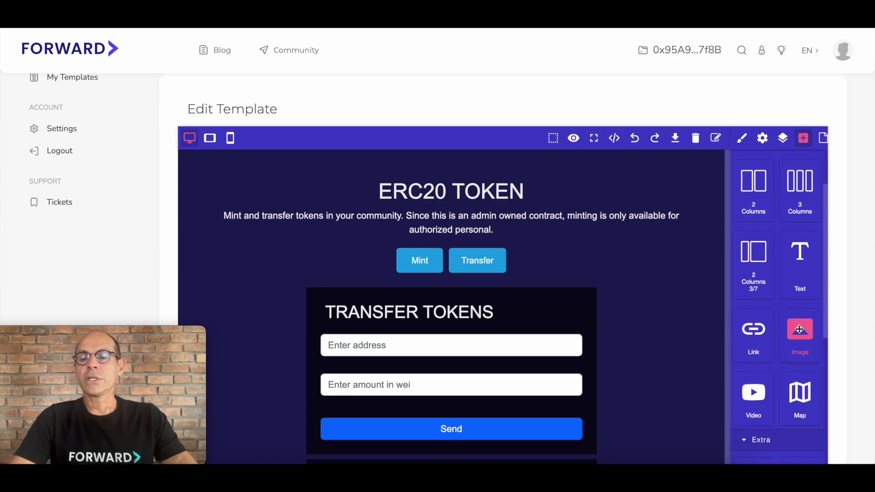
{"action": "scroll", "coordinate": [800, 330], "scroll_direction": "down", "scroll_amount": 2}
{"action": "scroll", "coordinate": [799, 329], "scroll_direction": "down", "scroll_amount": 6}
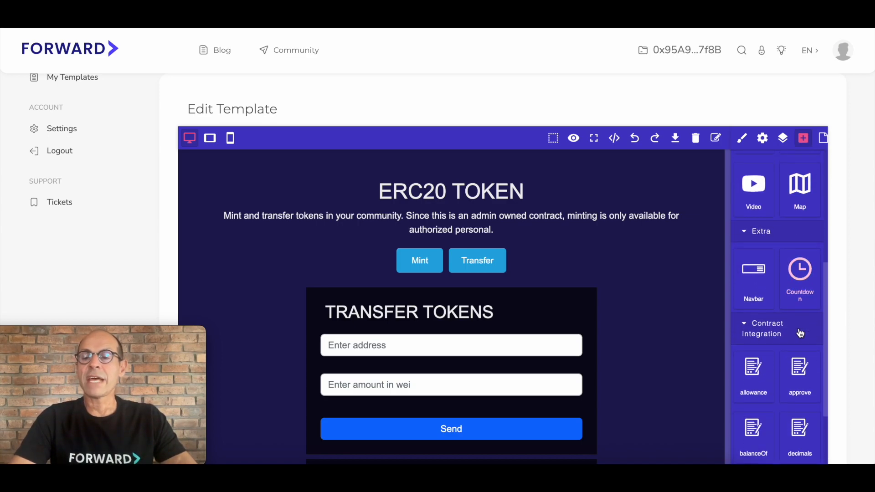
{"action": "scroll", "coordinate": [799, 329], "scroll_direction": "down", "scroll_amount": 1}
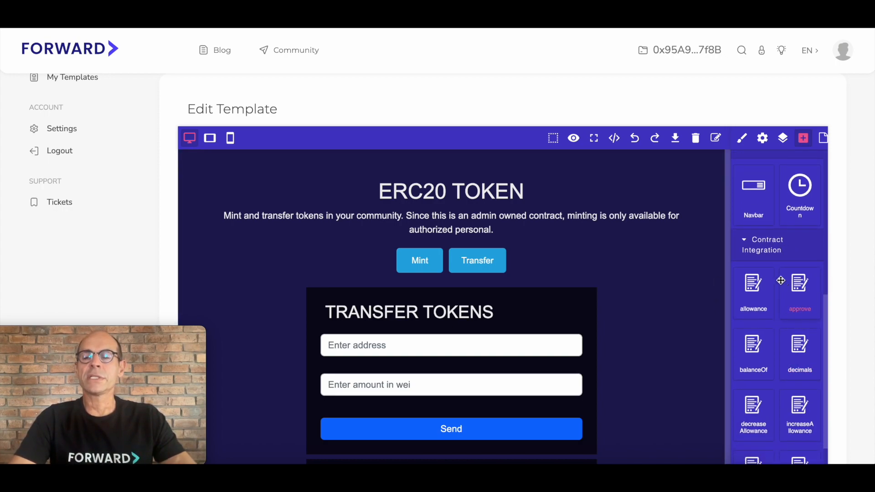
{"action": "scroll", "coordinate": [780, 329], "scroll_direction": "down", "scroll_amount": 2}
{"action": "scroll", "coordinate": [781, 329], "scroll_direction": "up", "scroll_amount": 4}
Step: Replace the page's main heading text with "MITCH TOKEN"
{"action": "double_click", "coordinate": [513, 195]}
{"action": "key", "text": "BackSpace"}
{"action": "key", "text": "BackSpace"}
{"action": "key", "text": "BackSpace"}
{"action": "key", "text": "BackSpace"}
{"action": "key", "text": "BackSpace"}
{"action": "key", "text": "BackSpace"}
{"action": "key", "text": "BackSpace"}
{"action": "key", "text": "BackSpace"}
{"action": "key", "text": "BackSpace"}
{"action": "key", "text": "BackSpace"}
{"action": "key", "text": "BackSpace"}
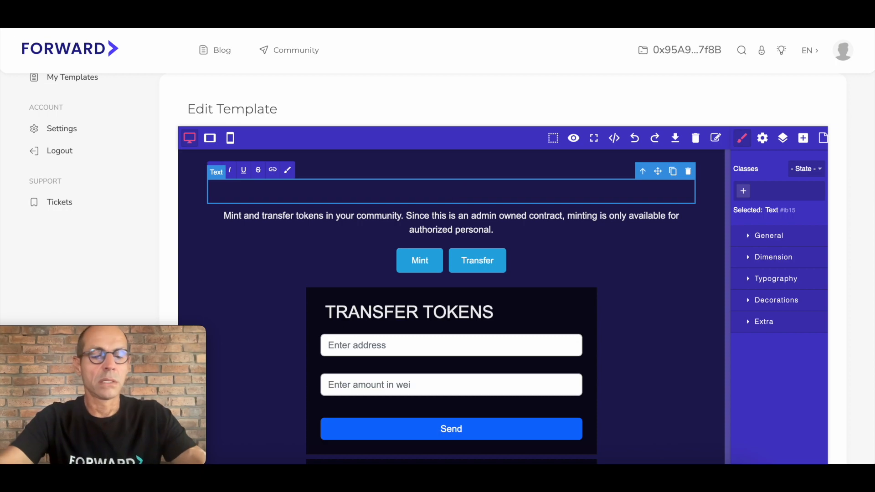
{"action": "type", "text": "MIT"}
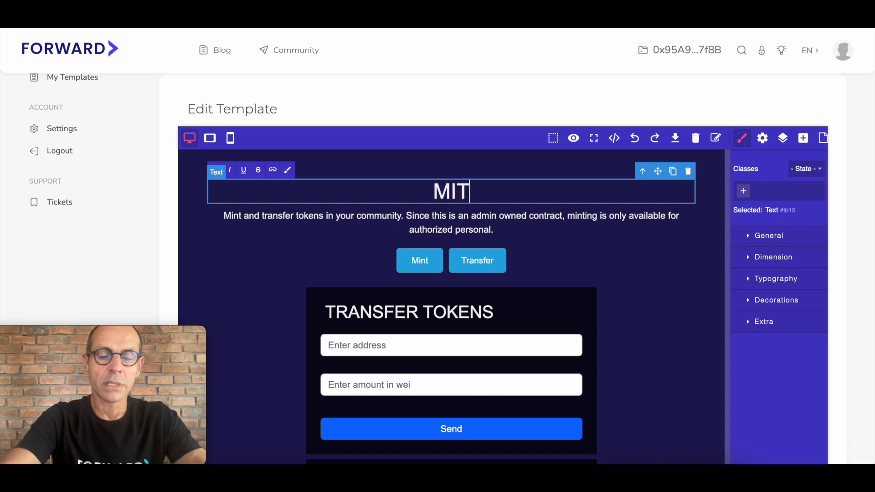
{"action": "type", "text": "CH TOKEN"}
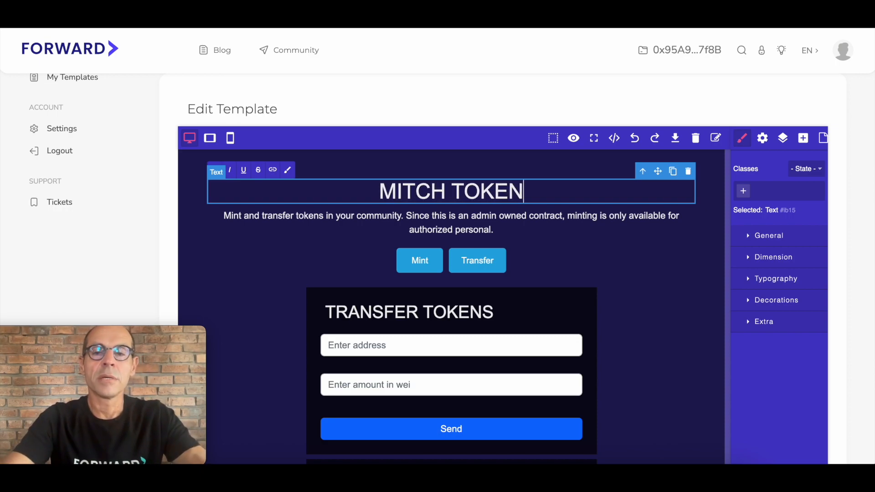
Step: In the description under the heading, replace "in your" with "the Mitch" before "community"
{"action": "double_click", "coordinate": [451, 216]}
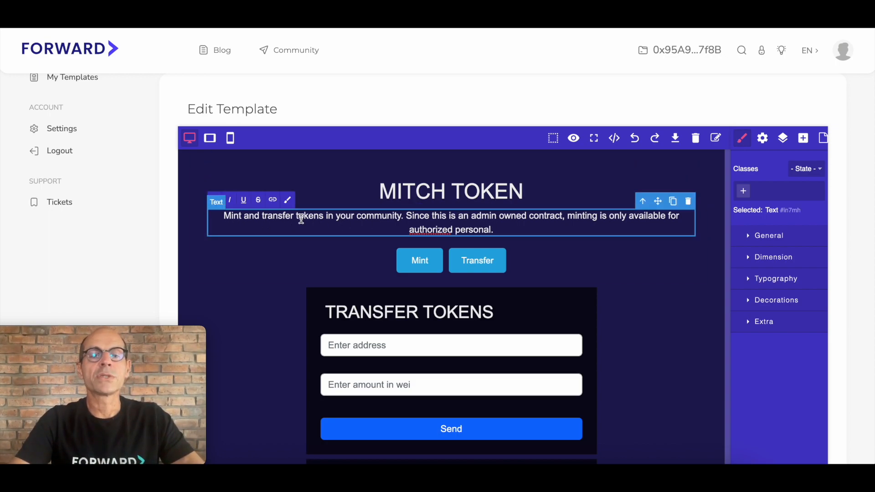
{"action": "left_click", "coordinate": [356, 216]}
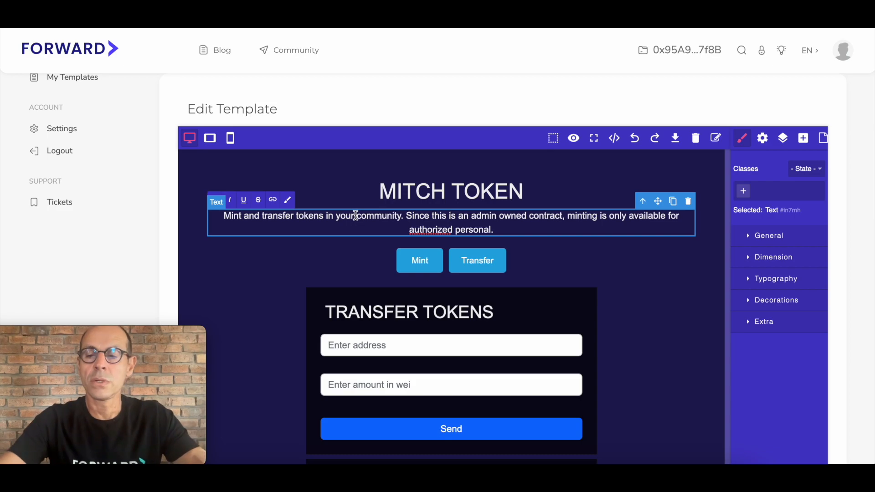
{"action": "key", "text": "BackSpace"}
{"action": "key", "text": "BackSpace"}
{"action": "key", "text": "BackSpace"}
{"action": "key", "text": "BackSpace"}
{"action": "key", "text": "BackSpace"}
{"action": "key", "text": "BackSpace"}
{"action": "key", "text": "BackSpace"}
{"action": "key", "text": "BackSpace"}
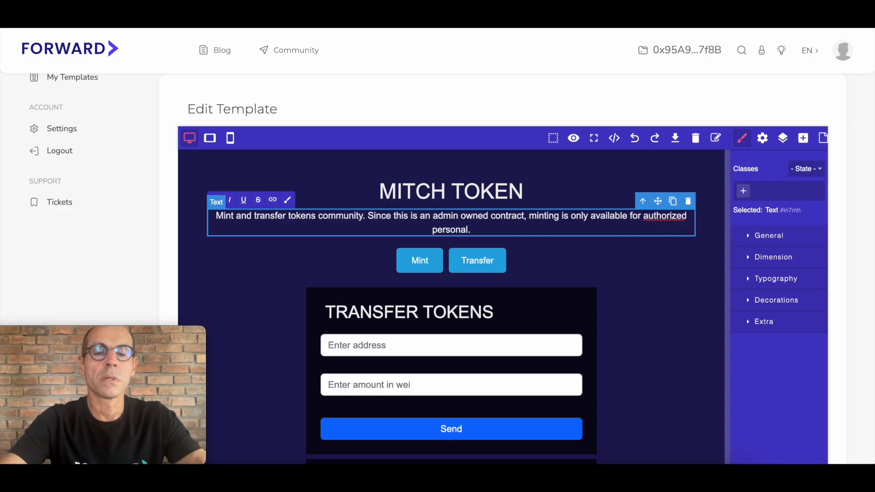
{"action": "type", "text": "the Mitc"}
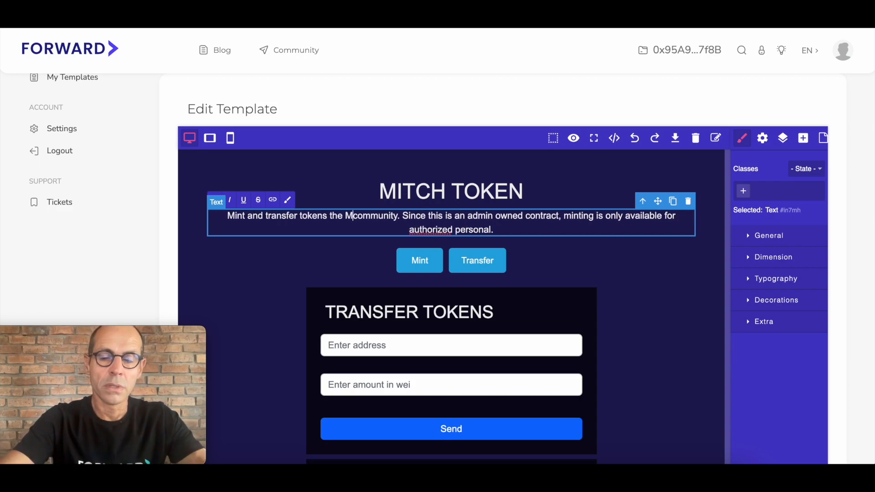
{"action": "type", "text": "h"}
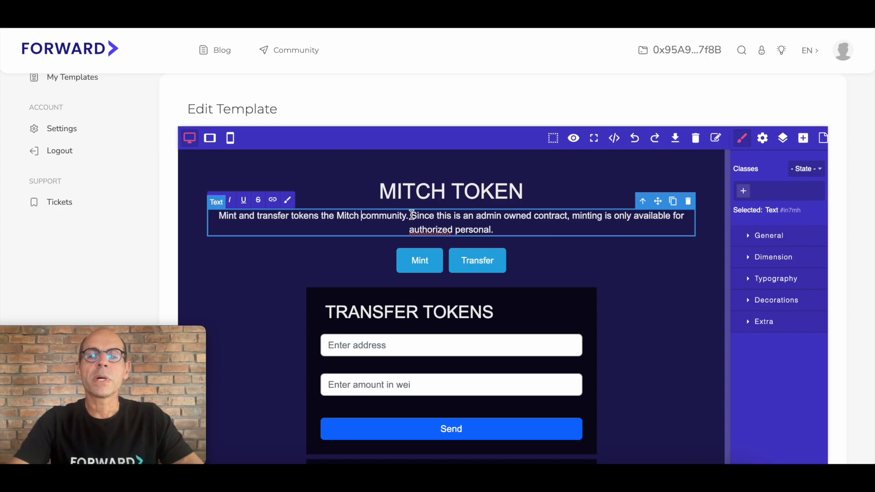
Step: Delete the description's second sentence about the admin owned contract and authorized personal
{"action": "left_click_drag", "start_coordinate": [412, 216], "coordinate": [499, 229]}
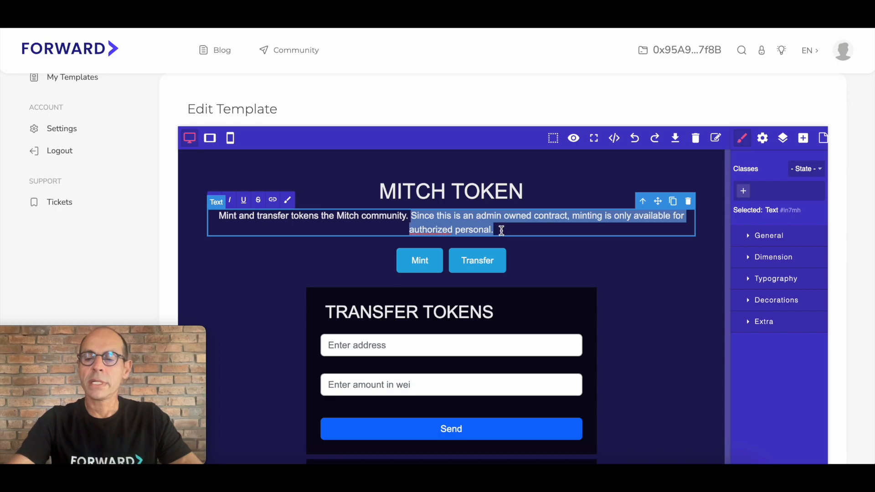
{"action": "key", "text": "BackSpace"}
{"action": "left_click", "coordinate": [621, 294]}
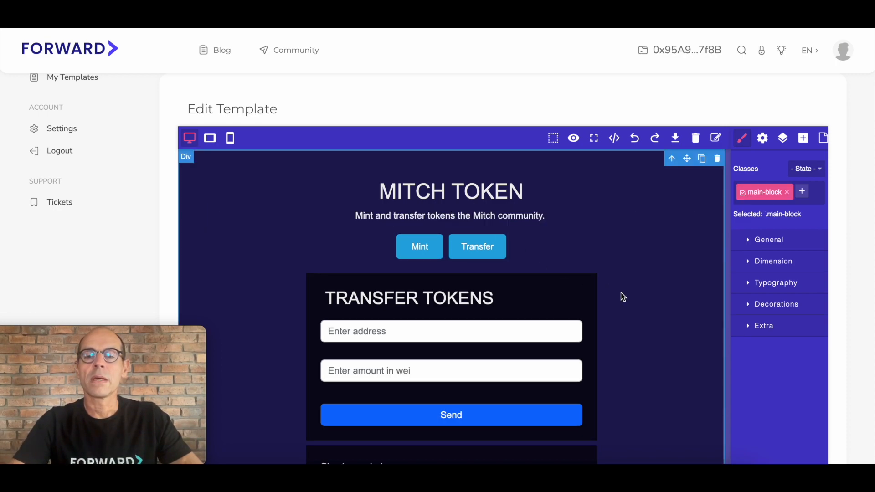
Step: Set the background color of the Mint and Transfer button style to bright cyan #0cd9ed
{"action": "left_click", "coordinate": [500, 244]}
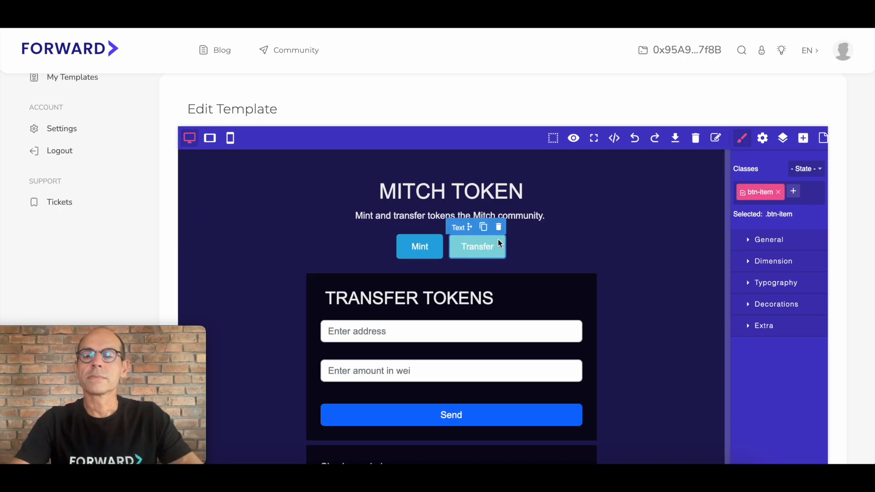
{"action": "left_click", "coordinate": [785, 304]}
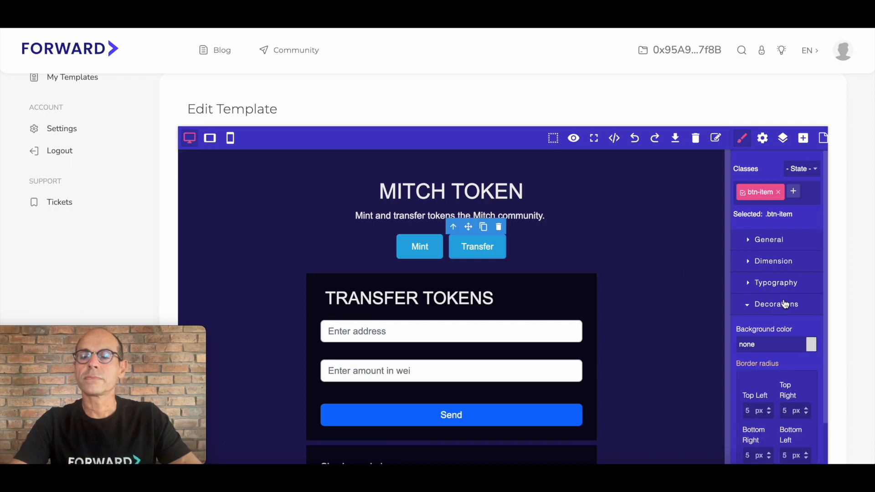
{"action": "left_click", "coordinate": [812, 345]}
{"action": "left_click_drag", "start_coordinate": [817, 396], "coordinate": [818, 417]}
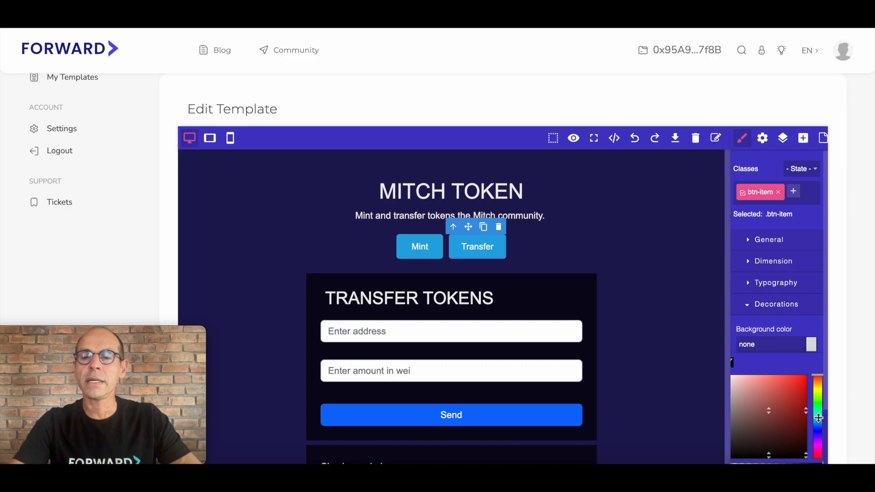
{"action": "left_click", "coordinate": [803, 382]}
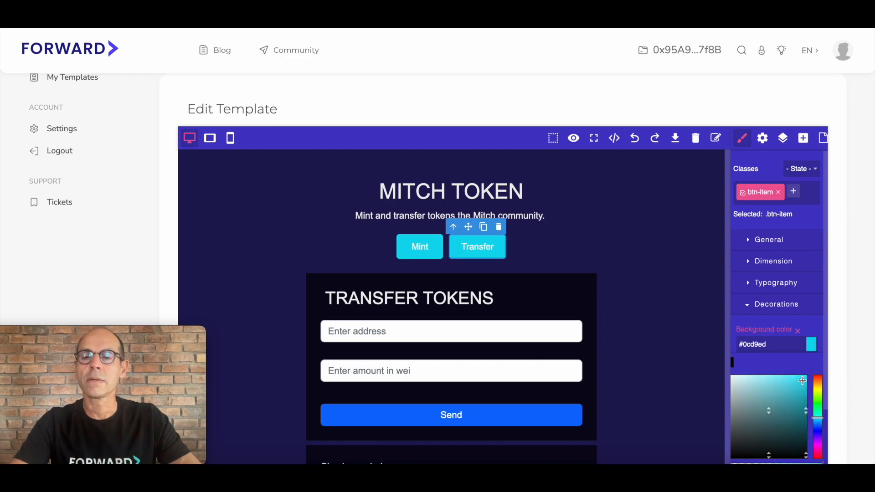
{"action": "left_click", "coordinate": [655, 325]}
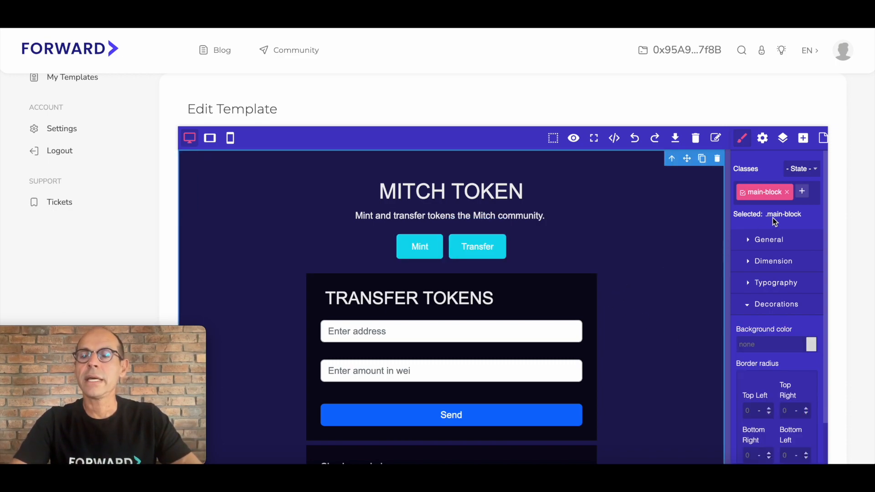
Step: Insert a Quote block between the buttons and the Transfer Tokens form, reading "Fortune favours the Brave"
{"action": "left_click", "coordinate": [803, 138]}
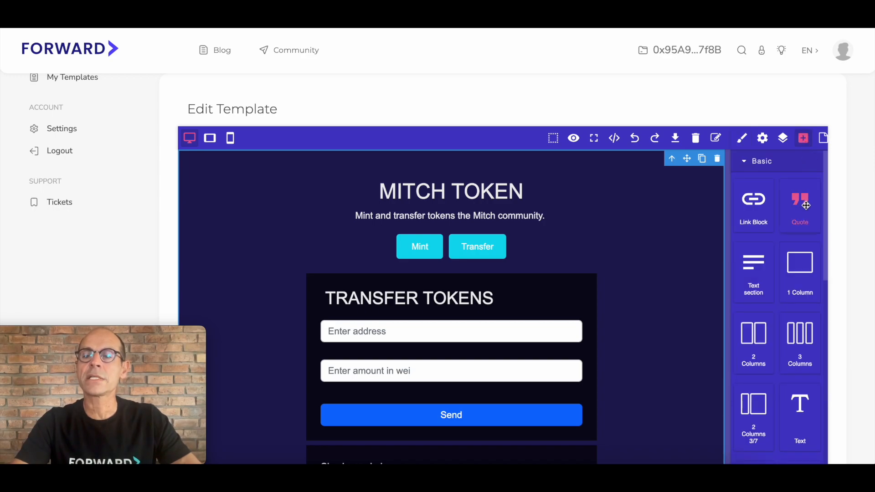
{"action": "left_click_drag", "start_coordinate": [805, 206], "coordinate": [552, 276]}
{"action": "triple_click", "coordinate": [579, 280]}
{"action": "key", "text": "BackSpace"}
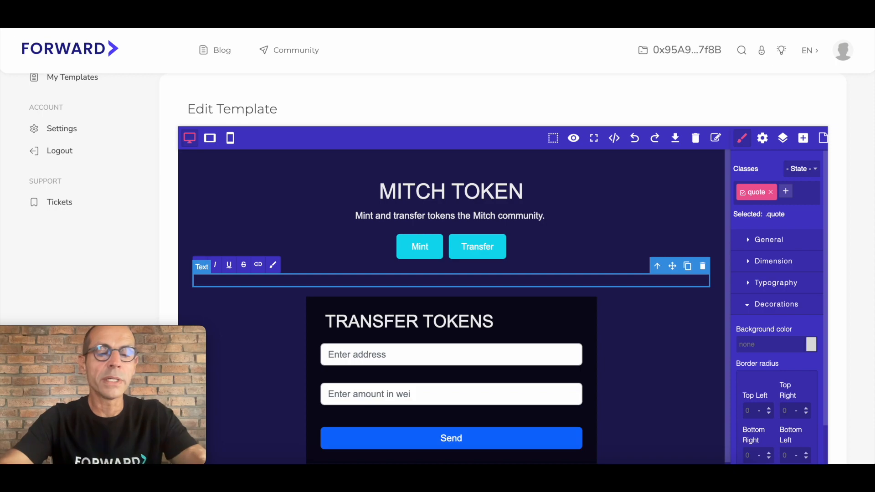
{"action": "type", "text": "Fort"}
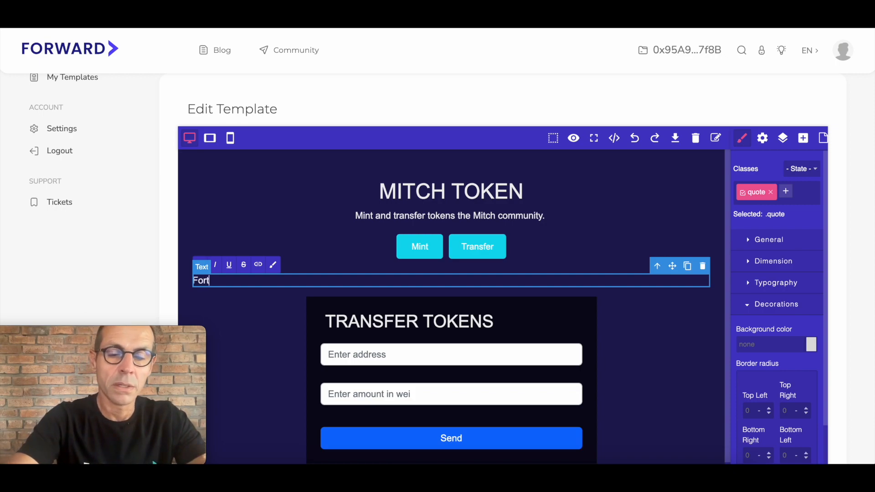
{"action": "type", "text": "une fav"}
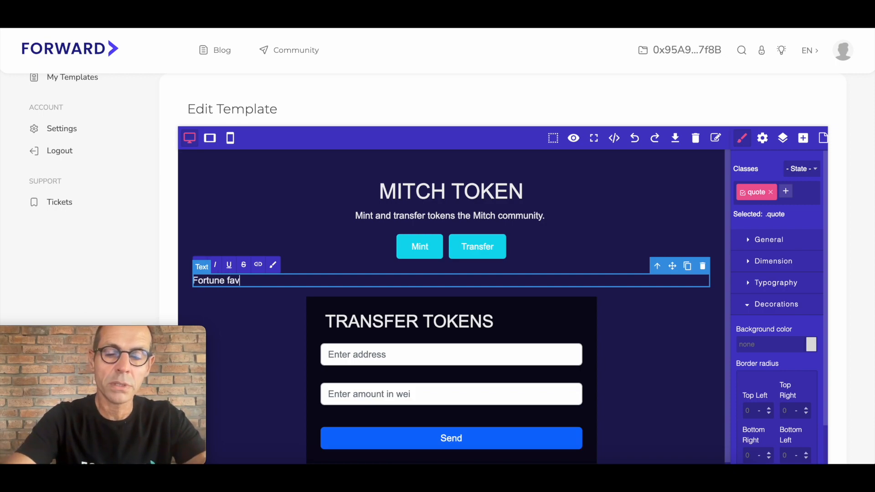
{"action": "type", "text": "ours the Brave"}
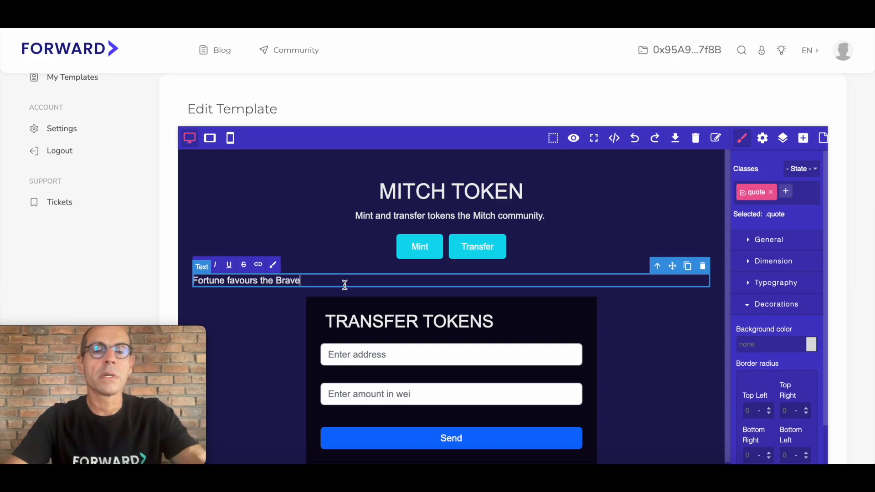
Step: Set the quote's font size to 40 px and center its text
{"action": "left_click", "coordinate": [289, 321]}
{"action": "left_click", "coordinate": [293, 281]}
{"action": "left_click", "coordinate": [791, 283]}
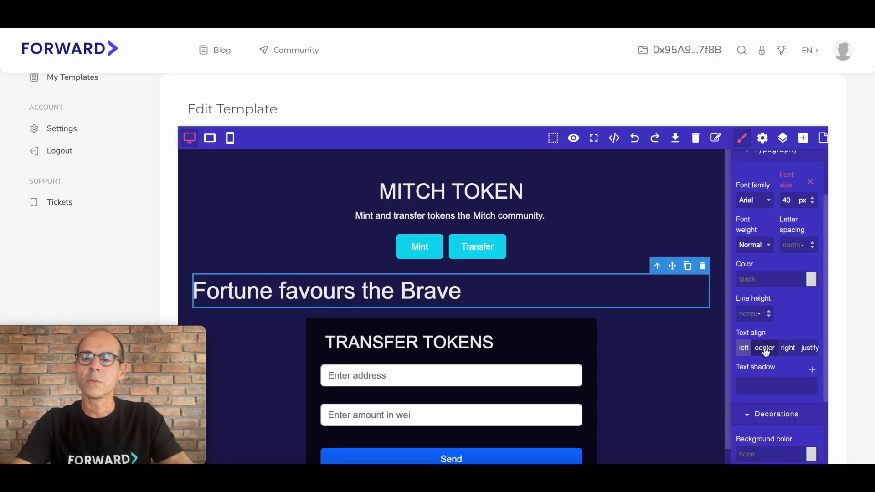
{"action": "left_click", "coordinate": [765, 350]}
Step: Set the text color of the "Fortune favours the Brave" quote to bright cyan
{"action": "scroll", "coordinate": [794, 328], "scroll_direction": "down", "scroll_amount": 1}
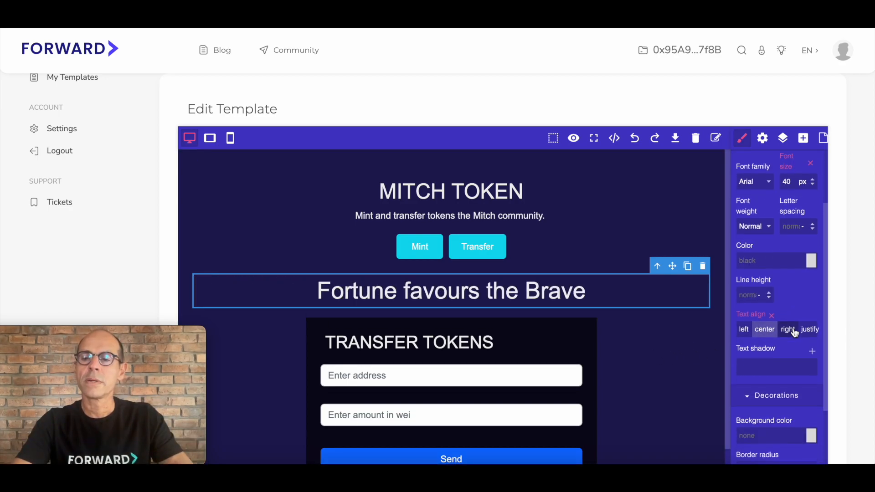
{"action": "left_click", "coordinate": [814, 255]}
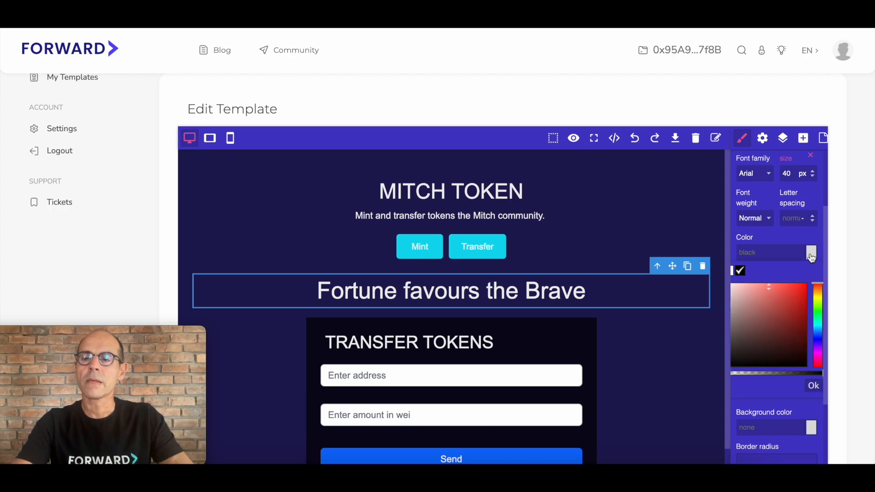
{"action": "left_click", "coordinate": [817, 327]}
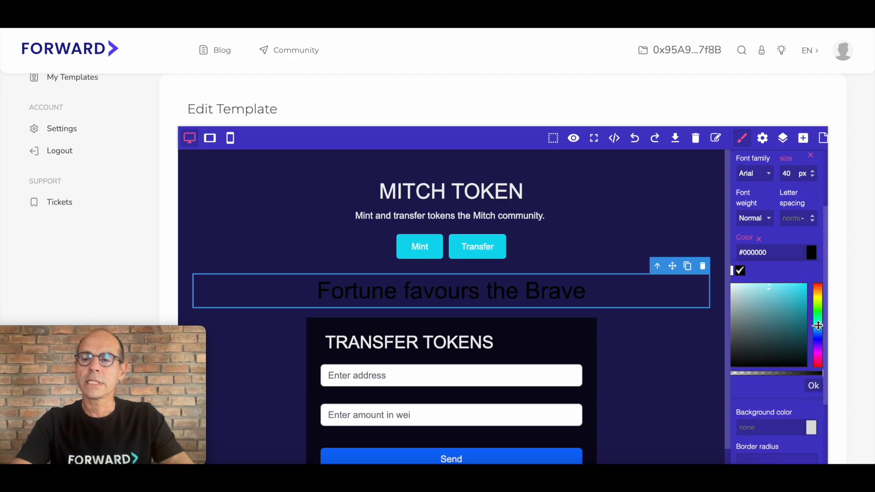
{"action": "left_click", "coordinate": [800, 287]}
{"action": "left_click", "coordinate": [649, 339]}
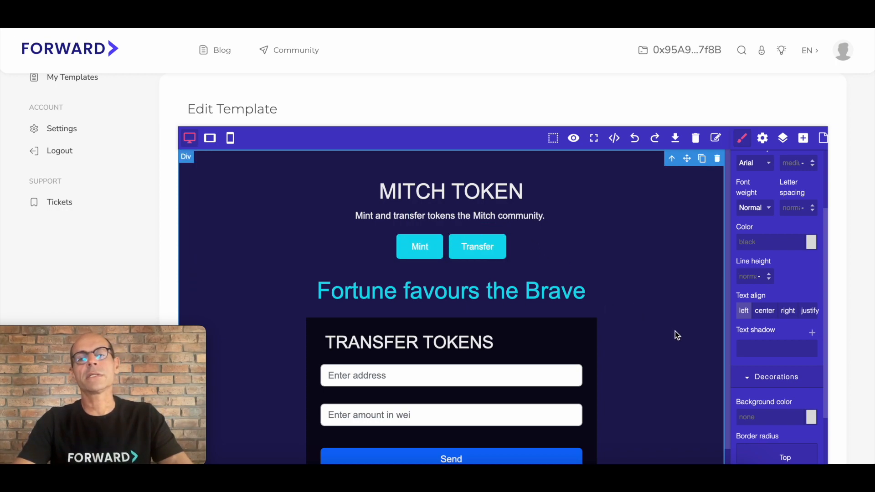
Step: Insert an Image block above the TRANSFER TOKENS heading inside its card, using Mitch Token Image.png
{"action": "scroll", "coordinate": [648, 351], "scroll_direction": "down", "scroll_amount": 1}
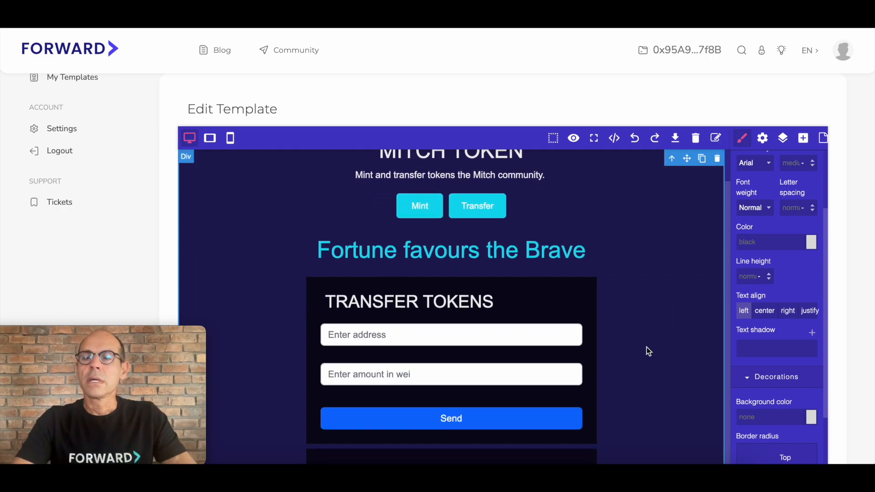
{"action": "scroll", "coordinate": [649, 348], "scroll_direction": "up", "scroll_amount": 1}
{"action": "left_click", "coordinate": [803, 137]}
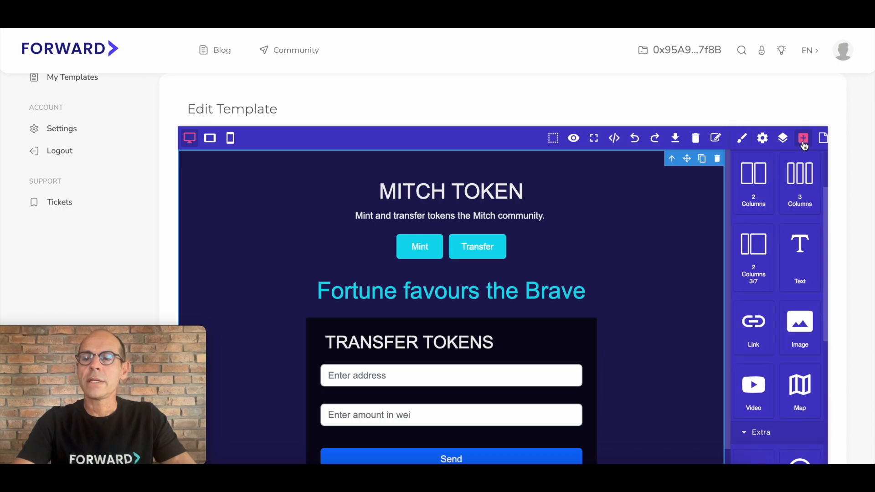
{"action": "left_click_drag", "start_coordinate": [801, 267], "coordinate": [573, 329]}
{"action": "left_click", "coordinate": [377, 259]}
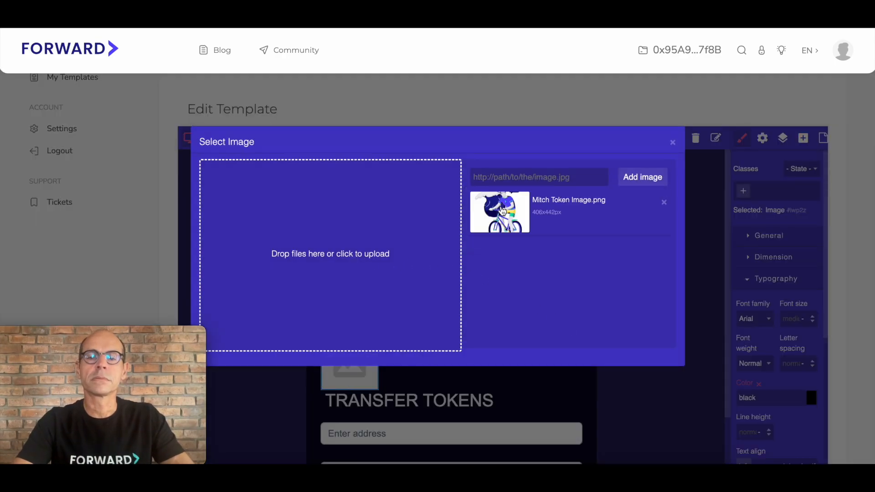
{"action": "left_click", "coordinate": [498, 208]}
{"action": "left_click", "coordinate": [672, 143]}
{"action": "scroll", "coordinate": [666, 293], "scroll_direction": "down", "scroll_amount": 3}
{"action": "scroll", "coordinate": [665, 293], "scroll_direction": "down", "scroll_amount": 2}
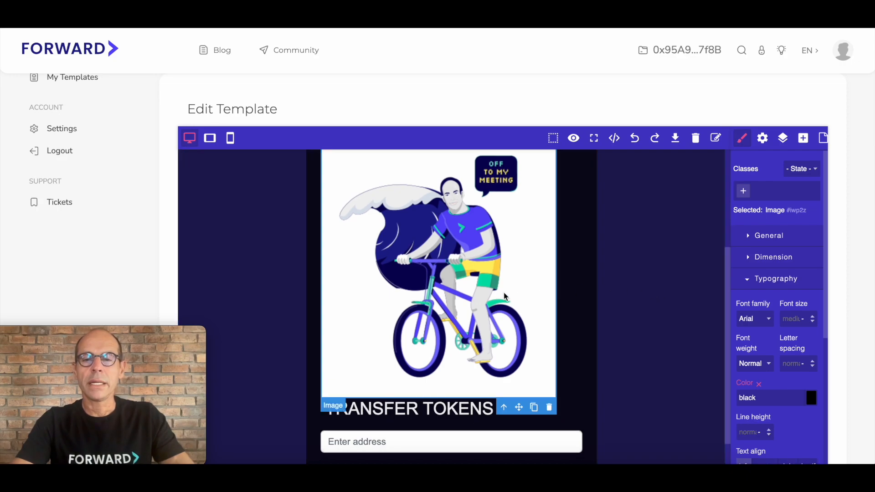
Step: Center the bicycle image within its card through its dimension settings, and add a little space above the TRANSFER TOKENS heading
{"action": "left_click", "coordinate": [510, 307]}
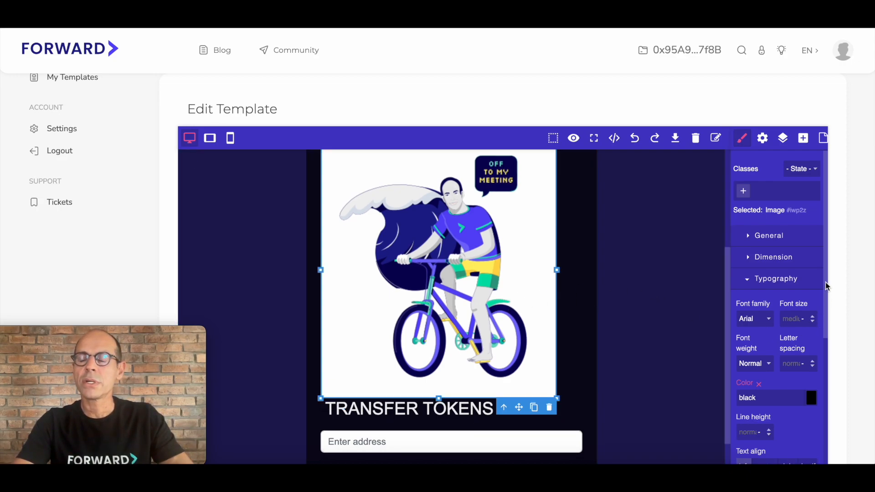
{"action": "left_click", "coordinate": [780, 258]}
{"action": "scroll", "coordinate": [785, 337], "scroll_direction": "down", "scroll_amount": 2}
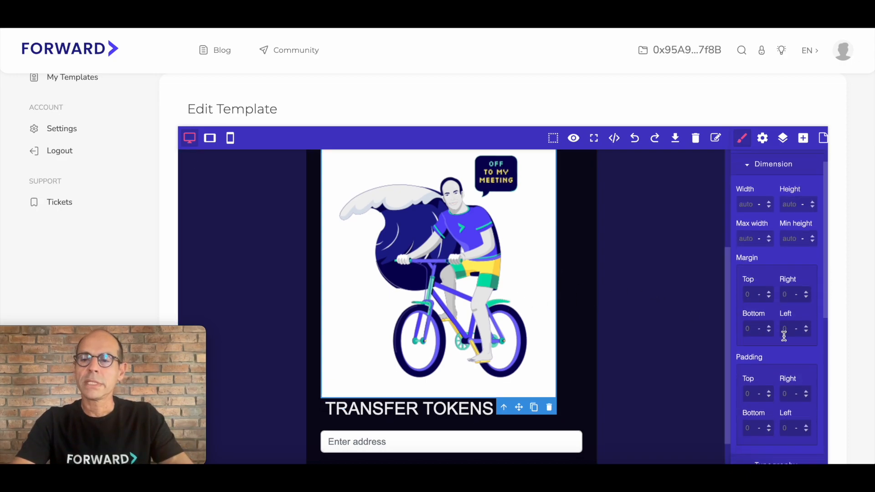
{"action": "scroll", "coordinate": [784, 336], "scroll_direction": "down", "scroll_amount": 1}
{"action": "left_click", "coordinate": [646, 381]}
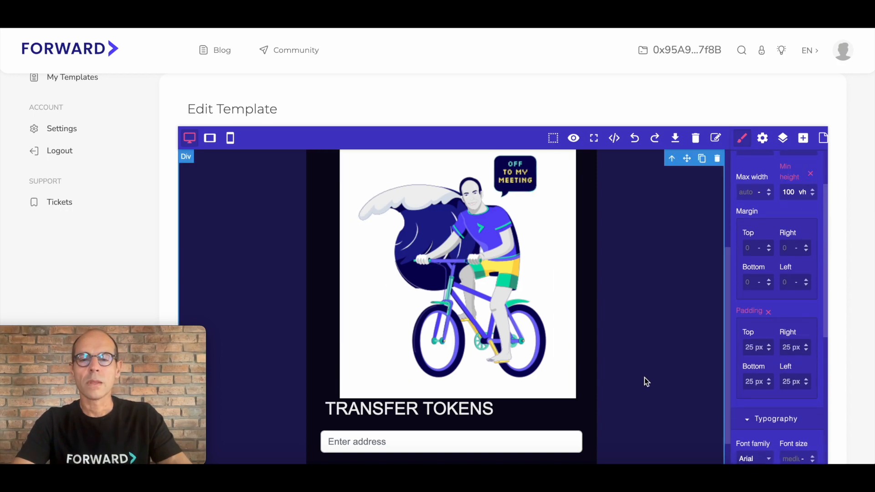
{"action": "left_click", "coordinate": [490, 408]}
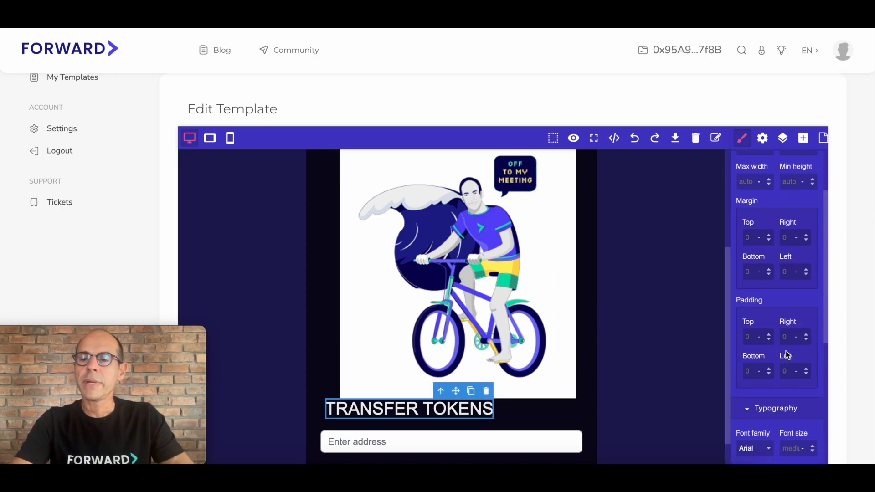
{"action": "left_click", "coordinate": [662, 370]}
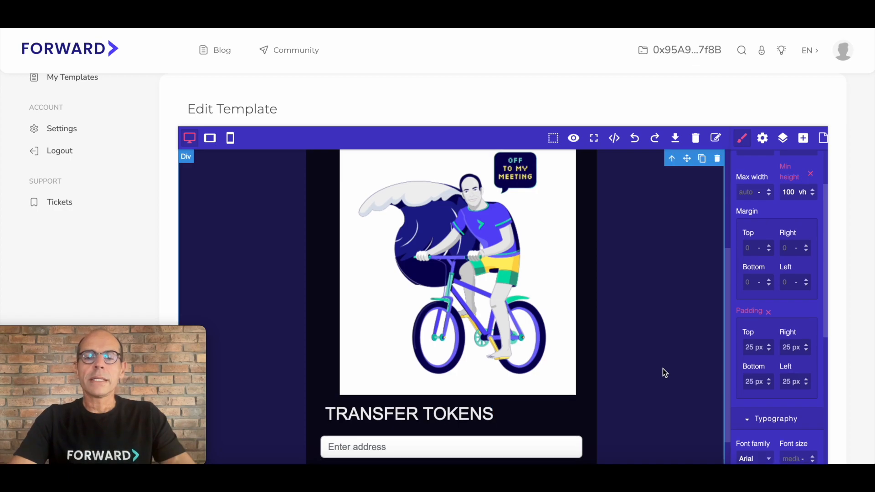
Step: Review the customized page from the MITCH TOKEN title down to the user balance section
{"action": "scroll", "coordinate": [663, 370], "scroll_direction": "down", "scroll_amount": 6}
{"action": "scroll", "coordinate": [662, 368], "scroll_direction": "up", "scroll_amount": 10}
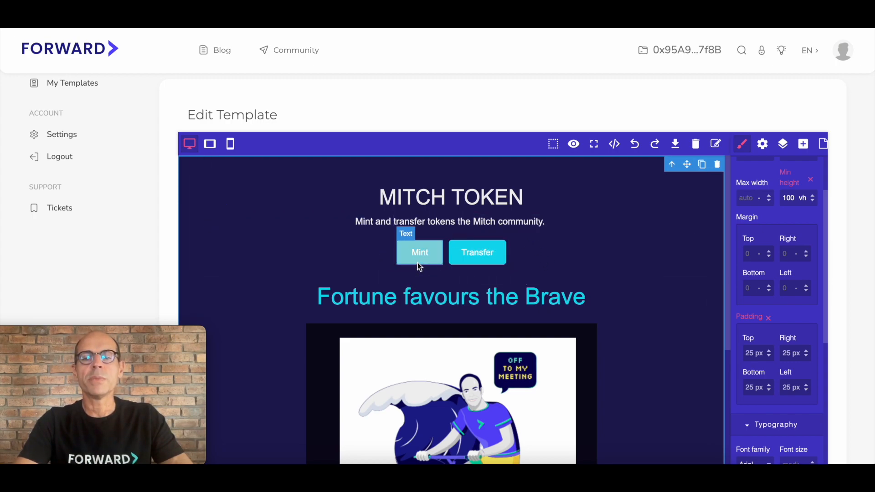
{"action": "scroll", "coordinate": [669, 340], "scroll_direction": "down", "scroll_amount": 6}
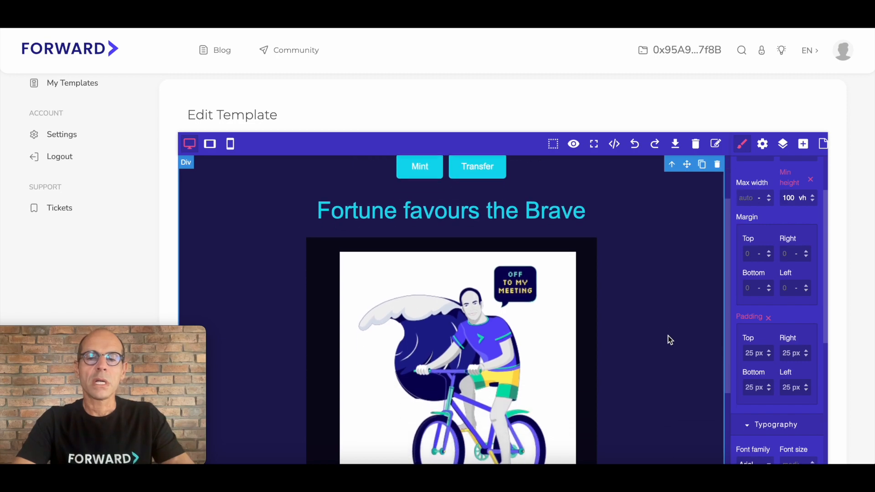
{"action": "scroll", "coordinate": [668, 335], "scroll_direction": "down", "scroll_amount": 3}
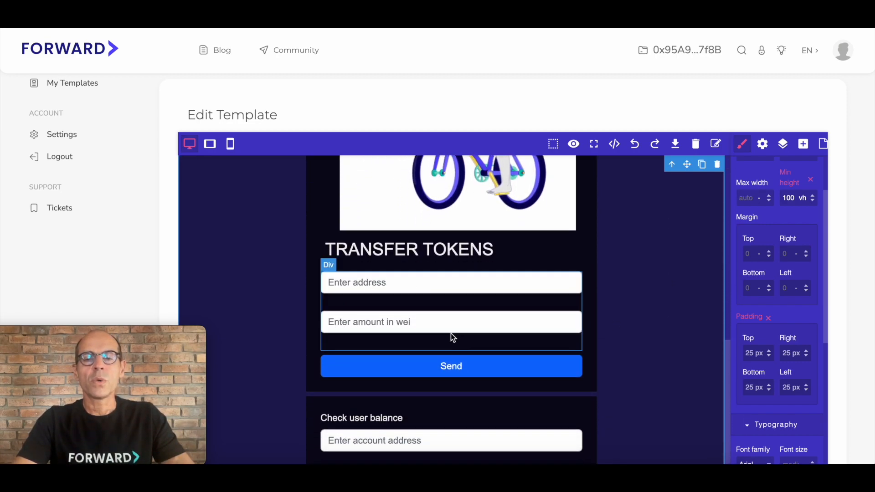
{"action": "scroll", "coordinate": [572, 359], "scroll_direction": "down", "scroll_amount": 1}
{"action": "scroll", "coordinate": [572, 359], "scroll_direction": "down", "scroll_amount": 3}
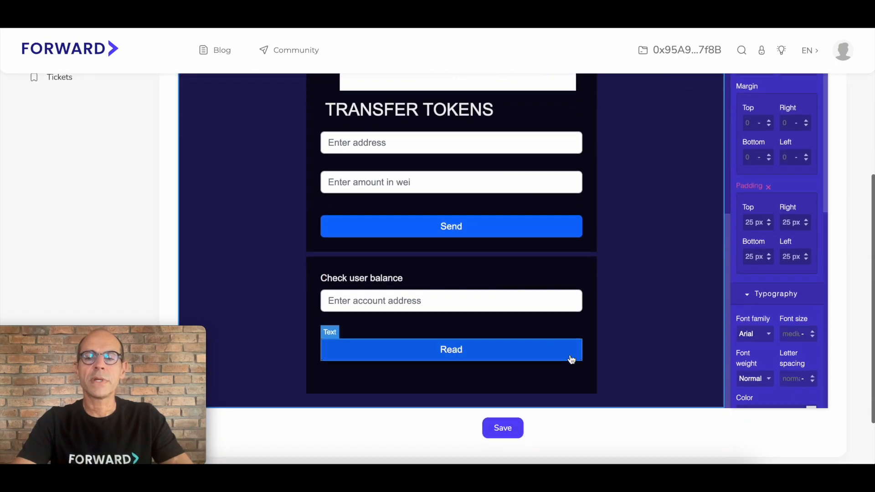
{"action": "scroll", "coordinate": [622, 299], "scroll_direction": "up", "scroll_amount": 6}
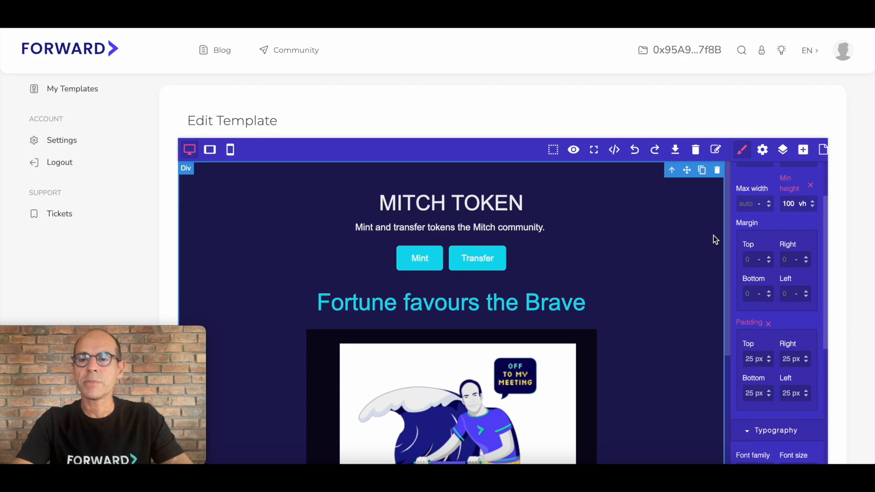
Step: Set the background color of the page's main block to red #dc0b0b
{"action": "scroll", "coordinate": [793, 251], "scroll_direction": "up", "scroll_amount": 3}
{"action": "scroll", "coordinate": [796, 255], "scroll_direction": "up", "scroll_amount": 2}
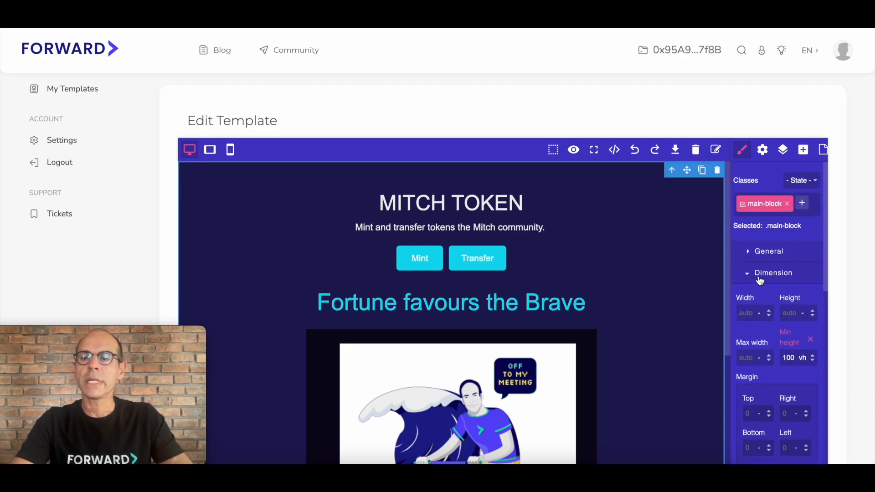
{"action": "scroll", "coordinate": [798, 289], "scroll_direction": "down", "scroll_amount": 10}
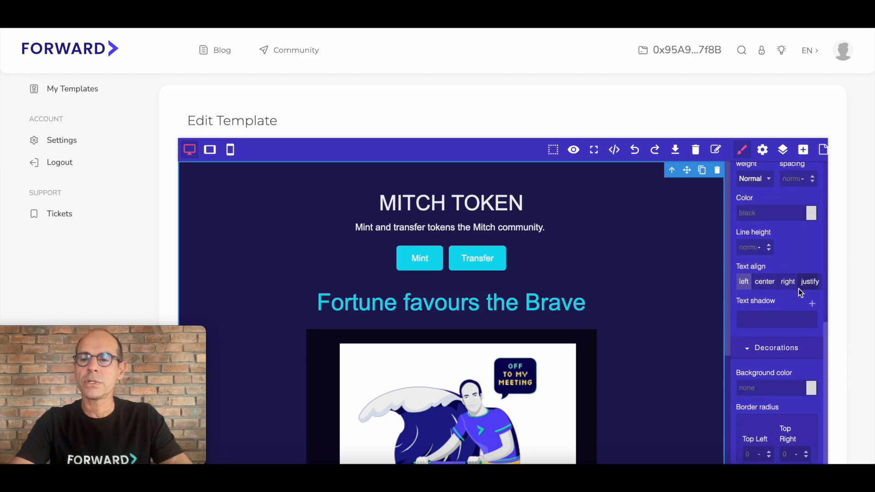
{"action": "left_click", "coordinate": [813, 317]}
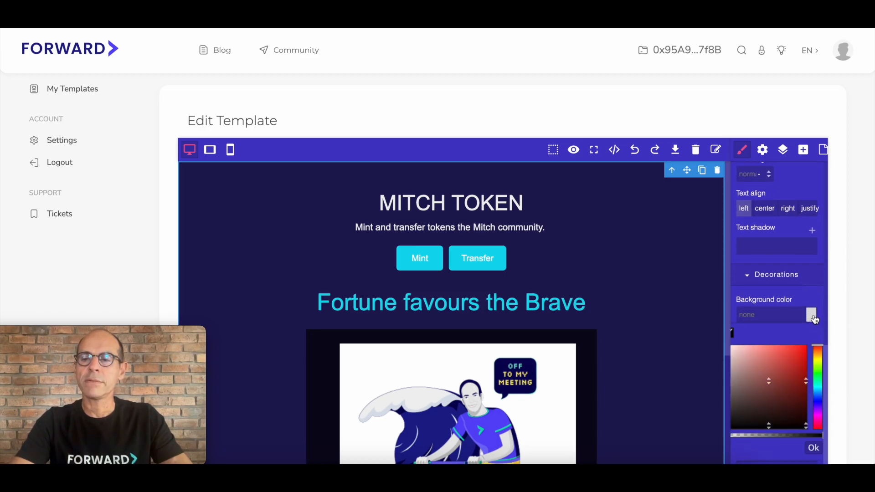
{"action": "left_click", "coordinate": [802, 356]}
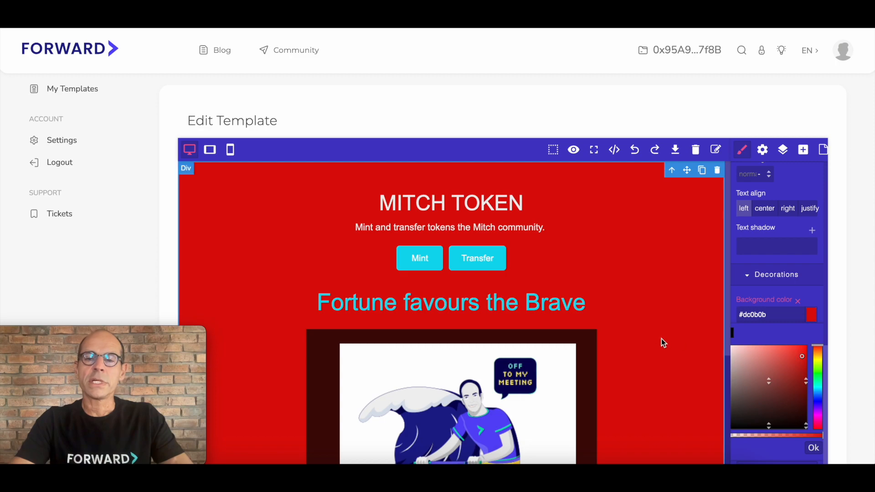
{"action": "scroll", "coordinate": [657, 338], "scroll_direction": "down", "scroll_amount": 1}
{"action": "scroll", "coordinate": [658, 338], "scroll_direction": "down", "scroll_amount": 12}
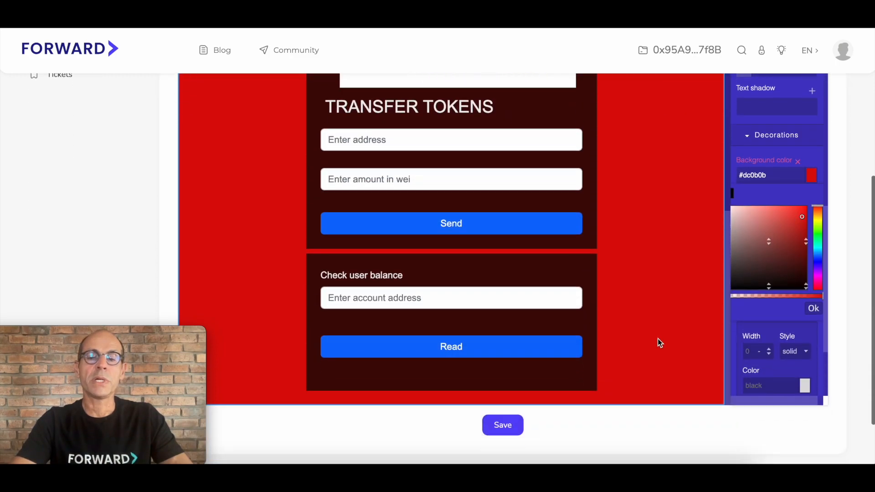
{"action": "scroll", "coordinate": [658, 338], "scroll_direction": "up", "scroll_amount": 2}
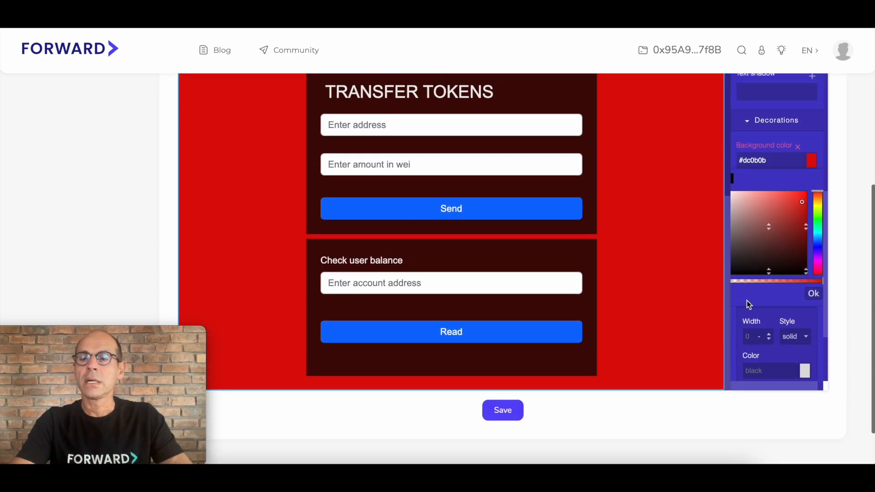
Step: Try yellow-green #c1dc0b as the main block's background color
{"action": "left_click", "coordinate": [818, 206]}
{"action": "scroll", "coordinate": [649, 228], "scroll_direction": "up", "scroll_amount": 8}
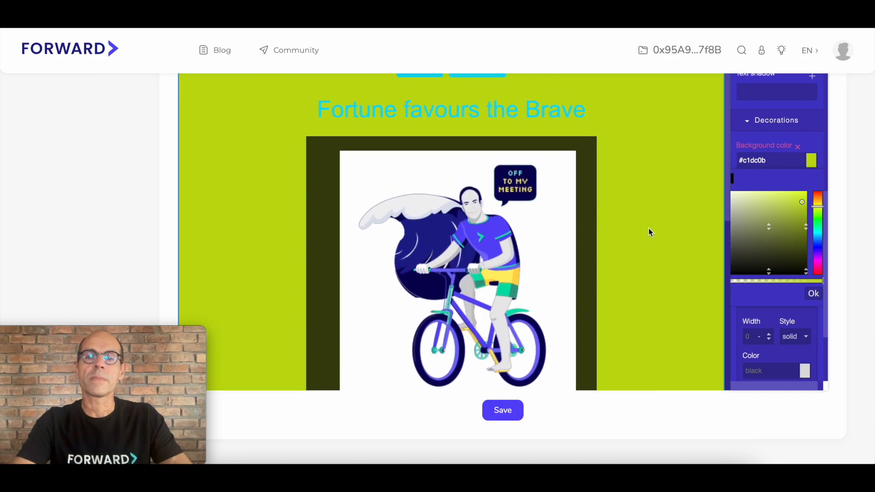
{"action": "scroll", "coordinate": [649, 228], "scroll_direction": "down", "scroll_amount": 1}
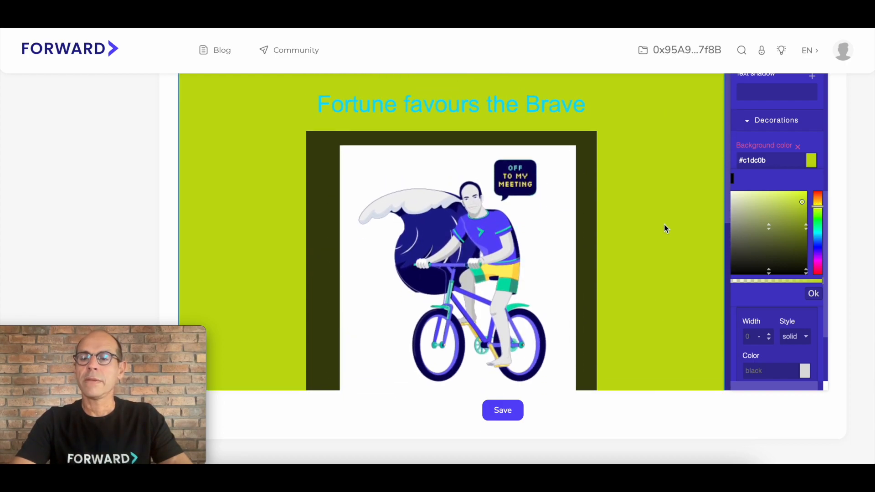
Step: Change the main block's background color to blue #270bdc and save the edited template
{"action": "left_click", "coordinate": [818, 249]}
{"action": "scroll", "coordinate": [641, 237], "scroll_direction": "up", "scroll_amount": 1}
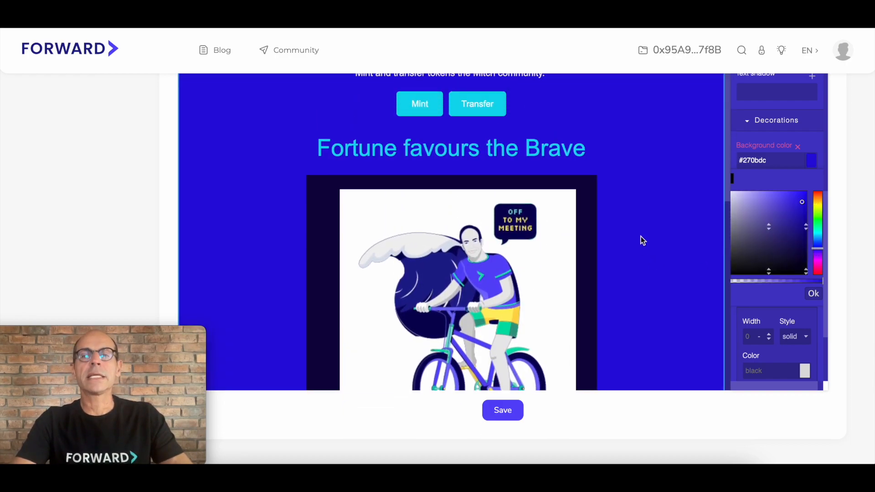
{"action": "scroll", "coordinate": [640, 236], "scroll_direction": "up", "scroll_amount": 3}
{"action": "scroll", "coordinate": [641, 241], "scroll_direction": "up", "scroll_amount": 3}
{"action": "scroll", "coordinate": [640, 241], "scroll_direction": "down", "scroll_amount": 10}
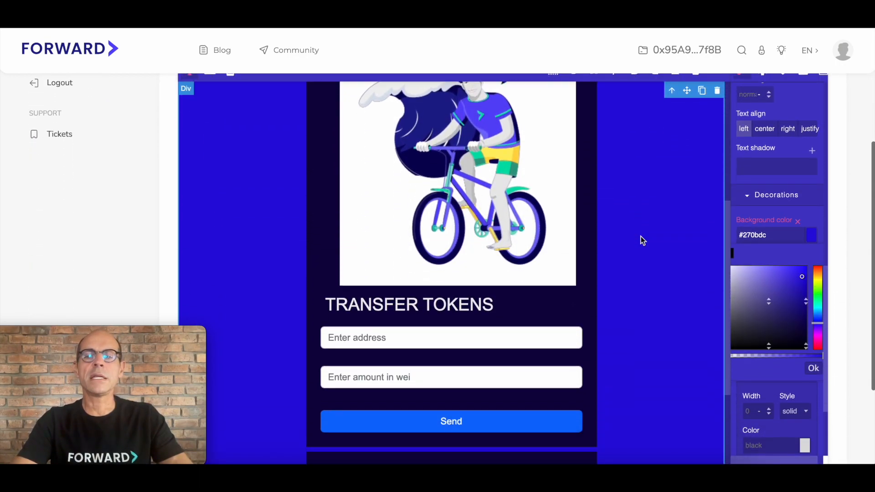
{"action": "scroll", "coordinate": [641, 240], "scroll_direction": "down", "scroll_amount": 4}
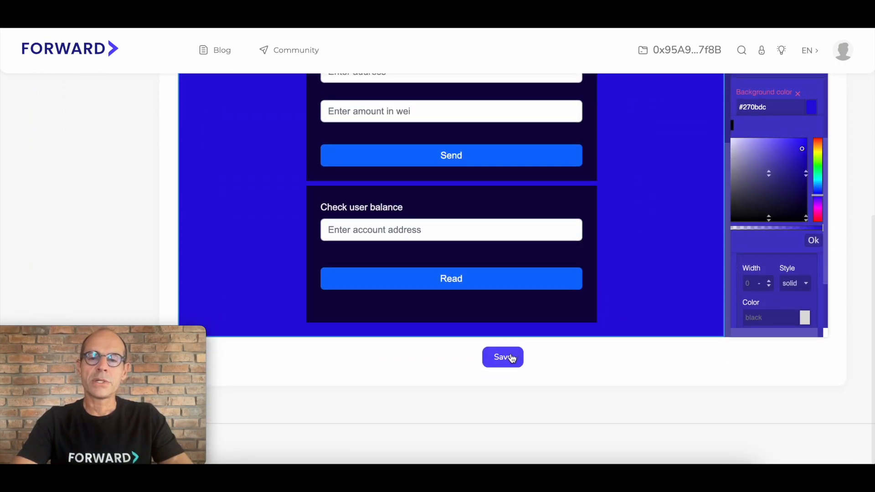
{"action": "left_click", "coordinate": [511, 360]}
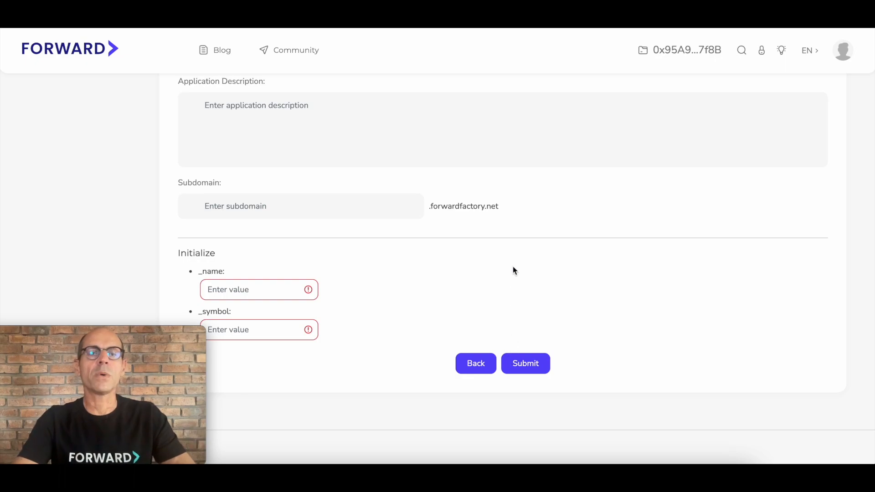
Step: Upload Mitch Token Image from the Desktop as the application icon and enter "Mitch Token" as the application name
{"action": "scroll", "coordinate": [513, 280], "scroll_direction": "up", "scroll_amount": 1}
{"action": "scroll", "coordinate": [513, 267], "scroll_direction": "up", "scroll_amount": 4}
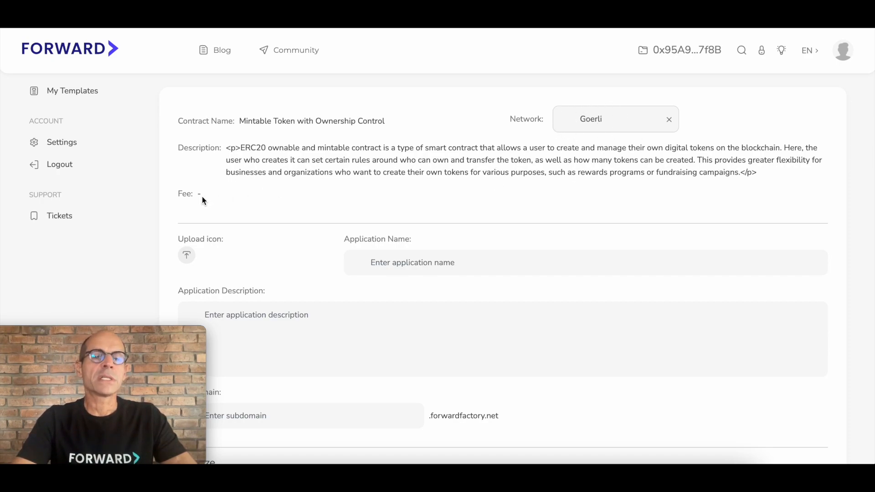
{"action": "scroll", "coordinate": [201, 196], "scroll_direction": "down", "scroll_amount": 2}
{"action": "left_click", "coordinate": [187, 224]}
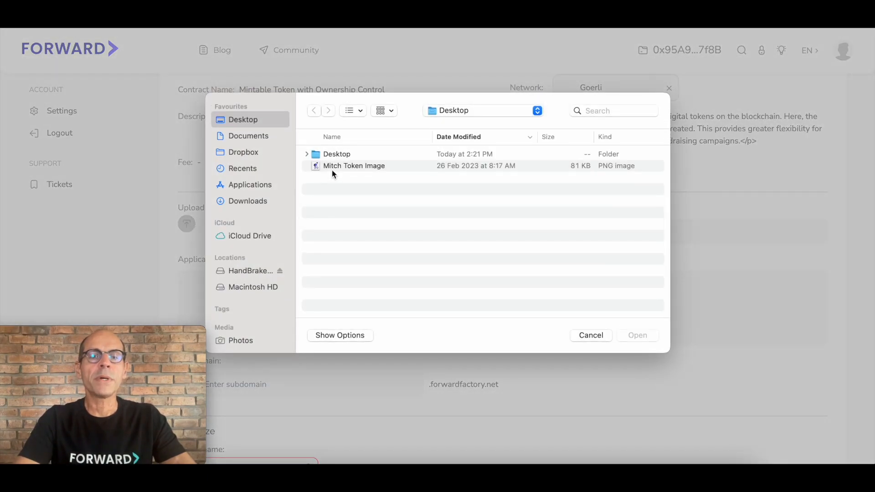
{"action": "double_click", "coordinate": [335, 168]}
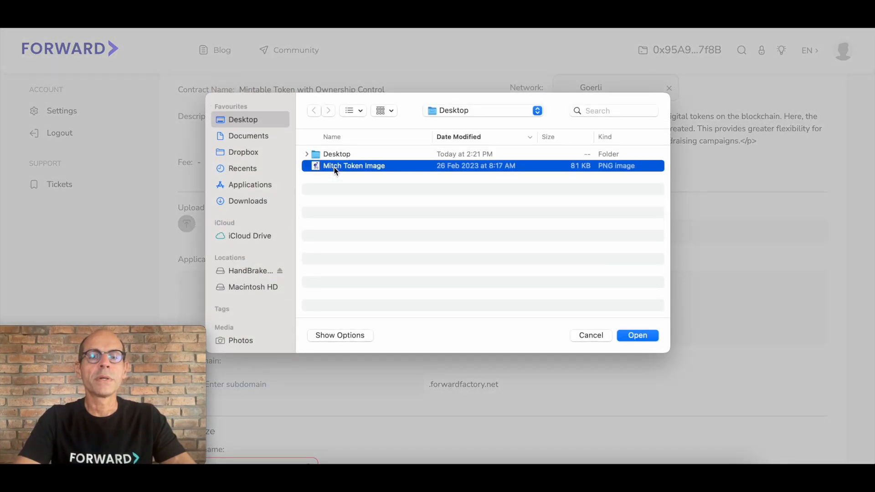
{"action": "left_click", "coordinate": [389, 229]}
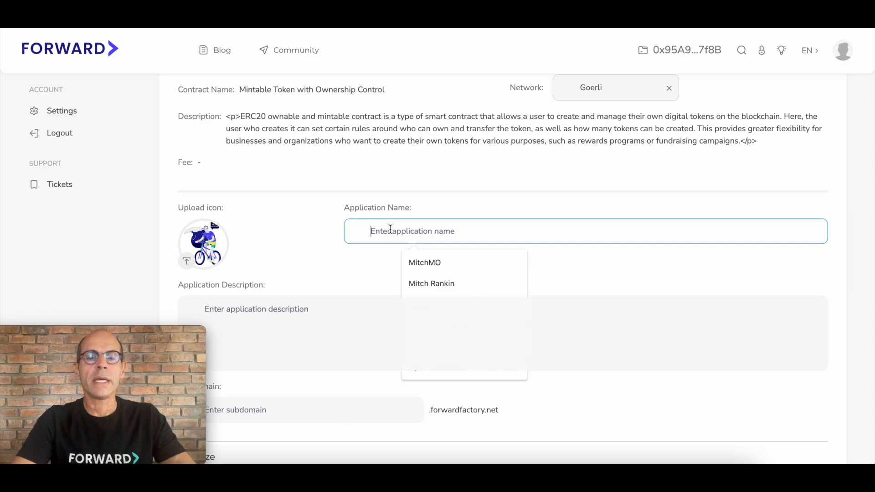
{"action": "type", "text": "Mitch Token"}
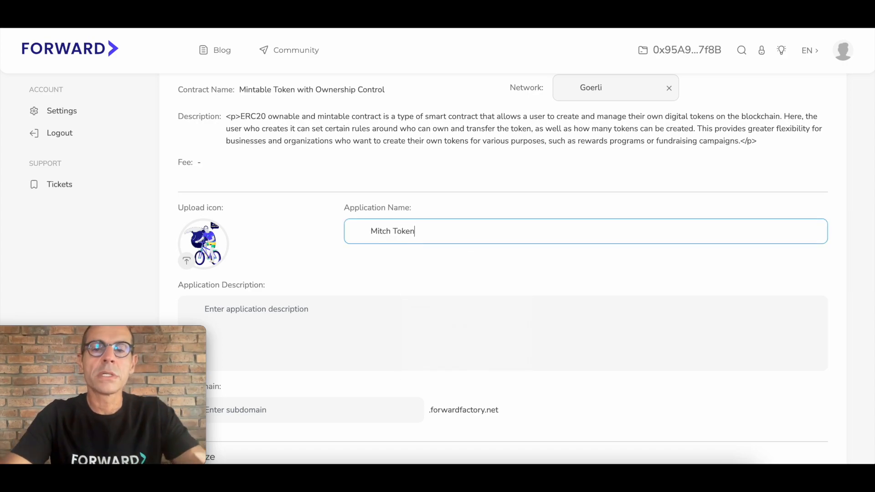
Step: Reuse the application name "Mitch Token" as the application description
{"action": "left_click", "coordinate": [392, 271]}
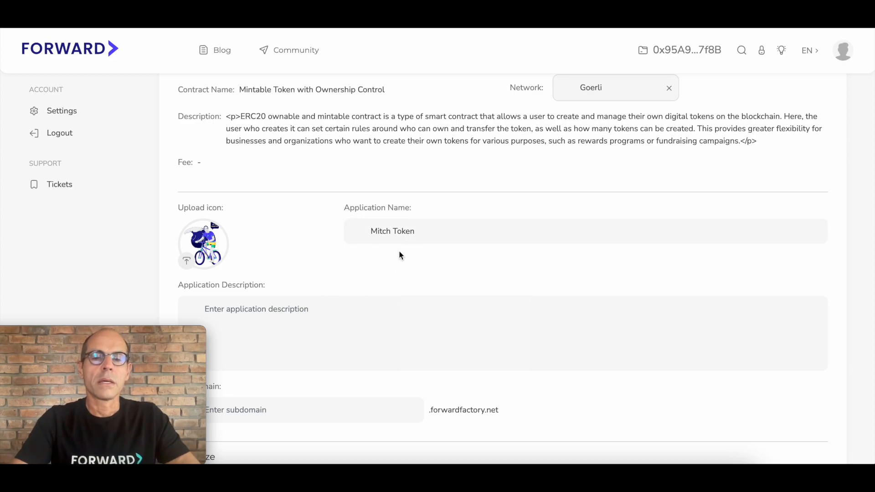
{"action": "left_click_drag", "start_coordinate": [416, 233], "coordinate": [362, 231]}
{"action": "key", "text": "ctrl+c"}
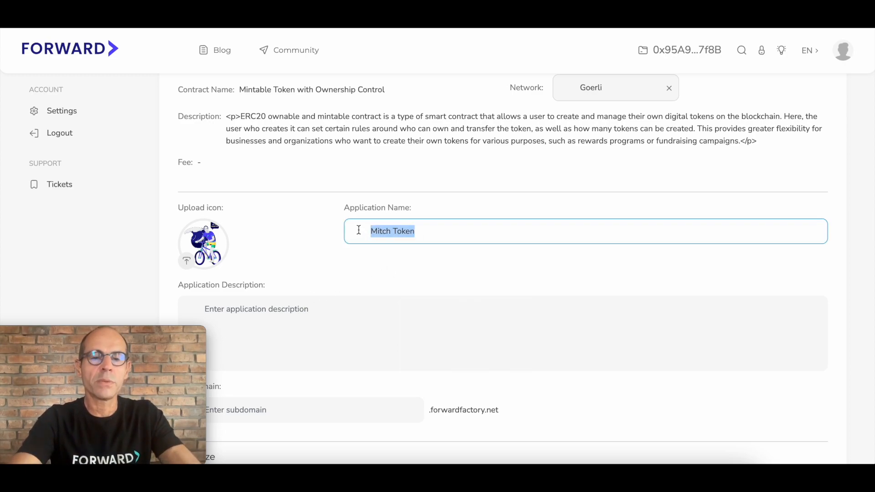
{"action": "left_click", "coordinate": [287, 314]}
{"action": "key", "text": "ctrl+v"}
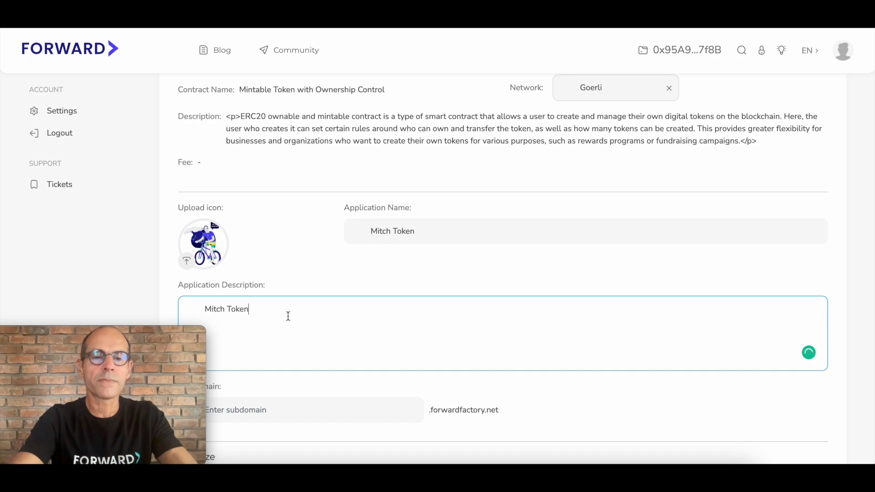
Step: Set the application's subdomain to "mitchtoken" under forwardfactory.net
{"action": "scroll", "coordinate": [362, 326], "scroll_direction": "down", "scroll_amount": 3}
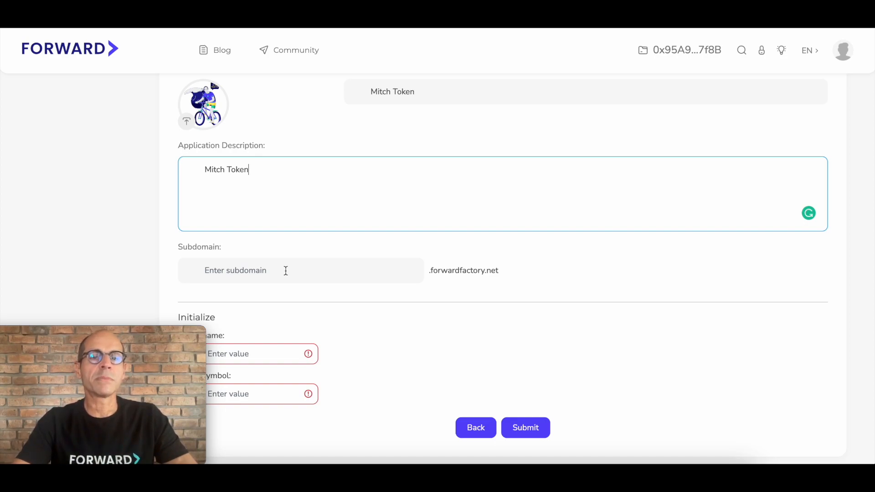
{"action": "scroll", "coordinate": [294, 269], "scroll_direction": "up", "scroll_amount": 2}
{"action": "scroll", "coordinate": [293, 269], "scroll_direction": "down", "scroll_amount": 2}
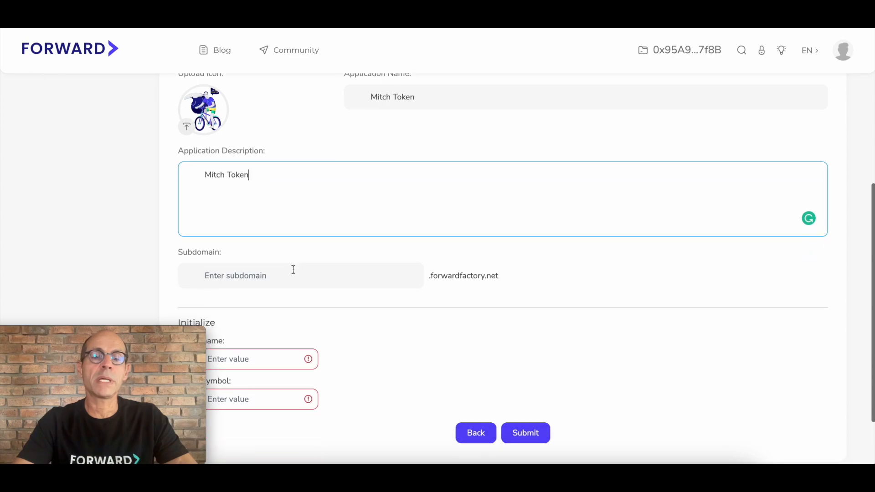
{"action": "scroll", "coordinate": [294, 269], "scroll_direction": "down", "scroll_amount": 1}
{"action": "left_click", "coordinate": [290, 255]}
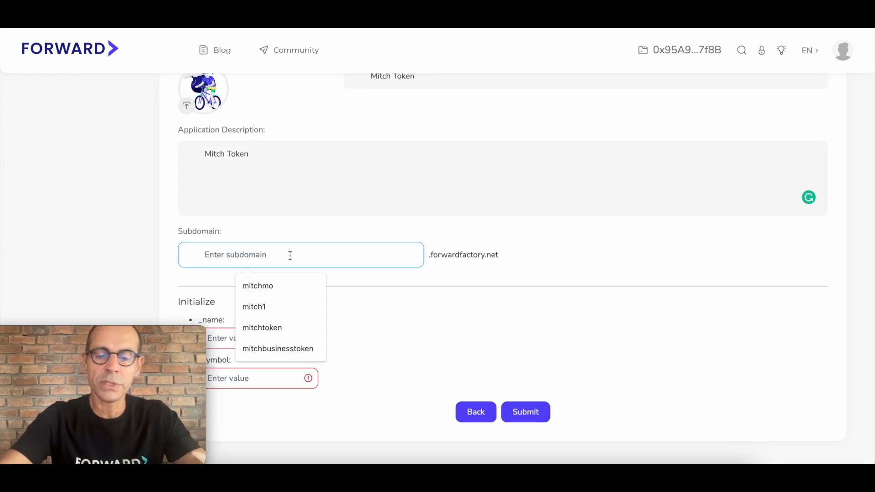
{"action": "type", "text": "mitchtoken"}
Step: Fill in the contract's initialization values with "Mitch Token" as the _name and "MT" as the _symbol
{"action": "scroll", "coordinate": [363, 299], "scroll_direction": "down", "scroll_amount": 1}
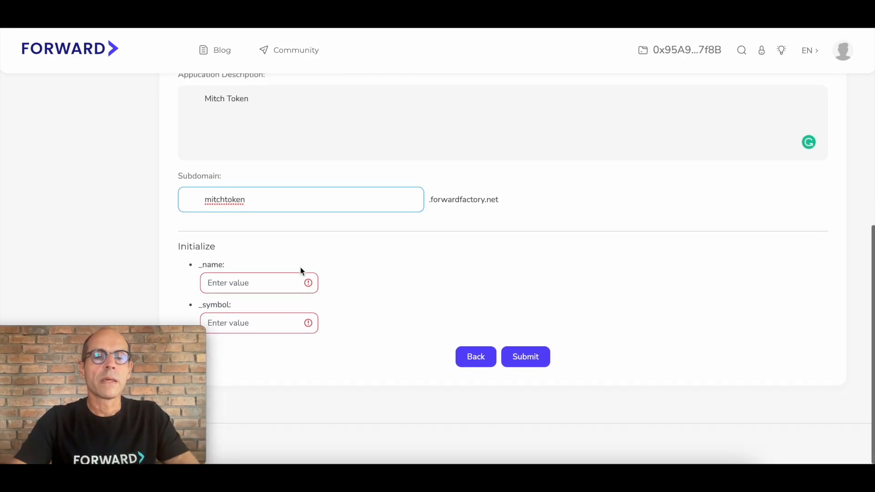
{"action": "left_click", "coordinate": [263, 281]}
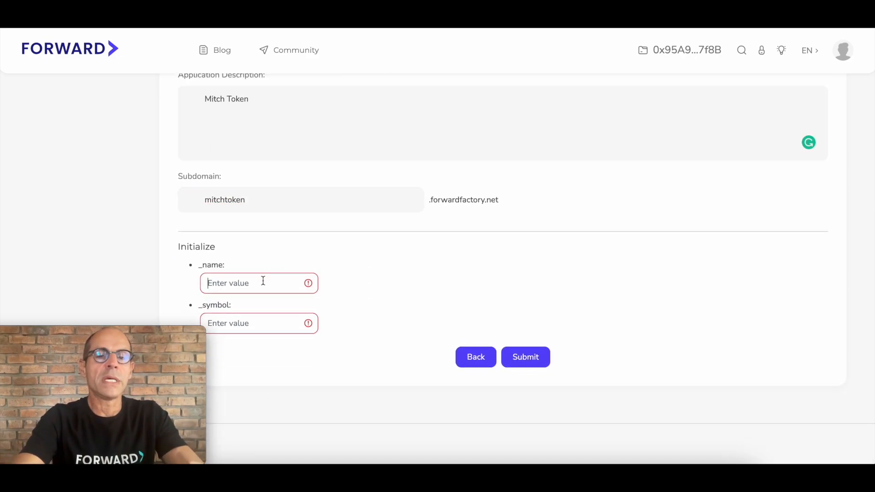
{"action": "key", "text": "ctrl+v"}
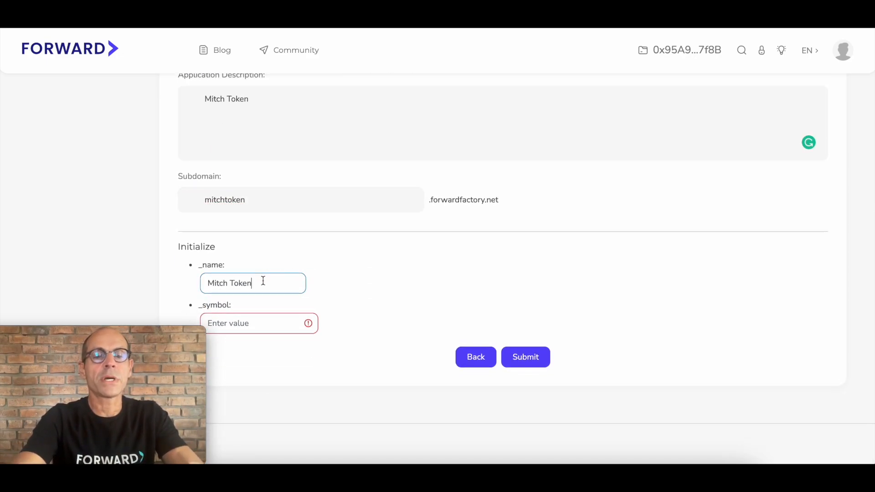
{"action": "left_click", "coordinate": [356, 293]}
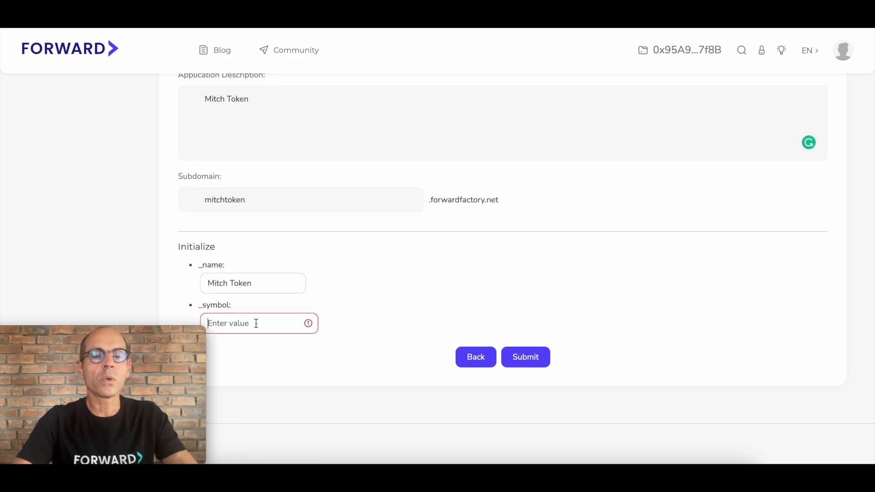
{"action": "type", "text": "MT"}
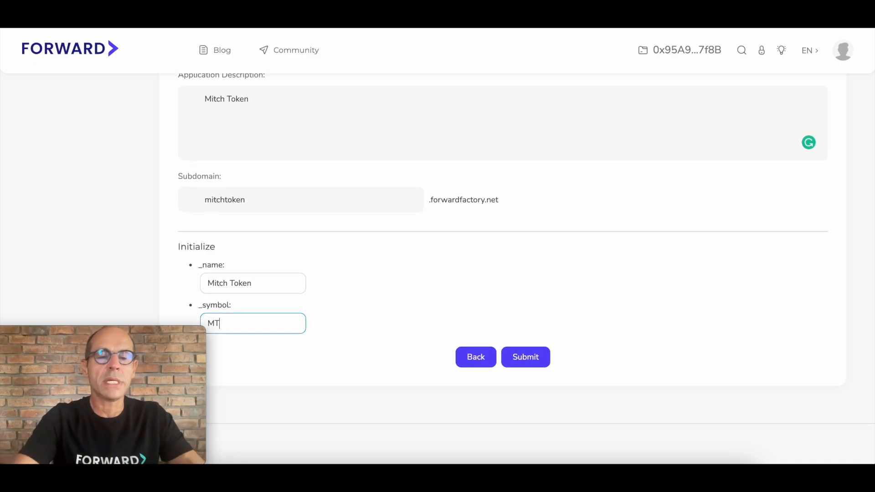
{"action": "left_click", "coordinate": [380, 291]}
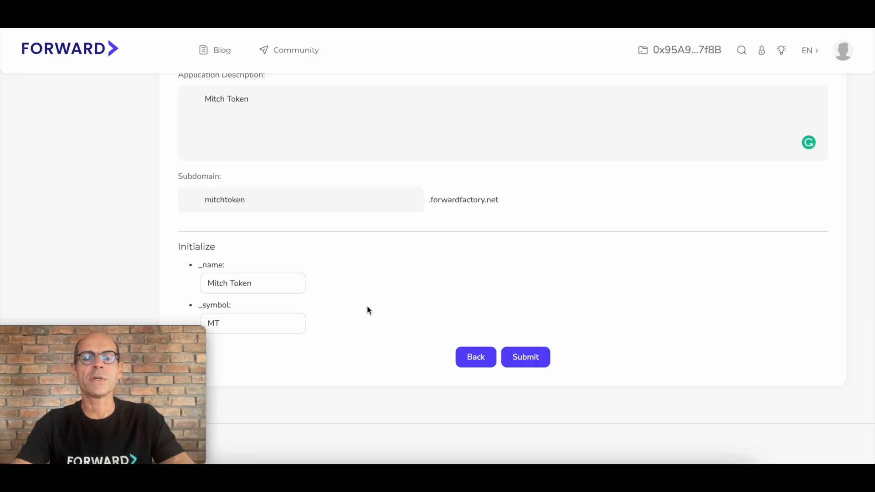
Step: Review the completed application details and submit the form for deployment
{"action": "scroll", "coordinate": [392, 193], "scroll_direction": "up", "scroll_amount": 3}
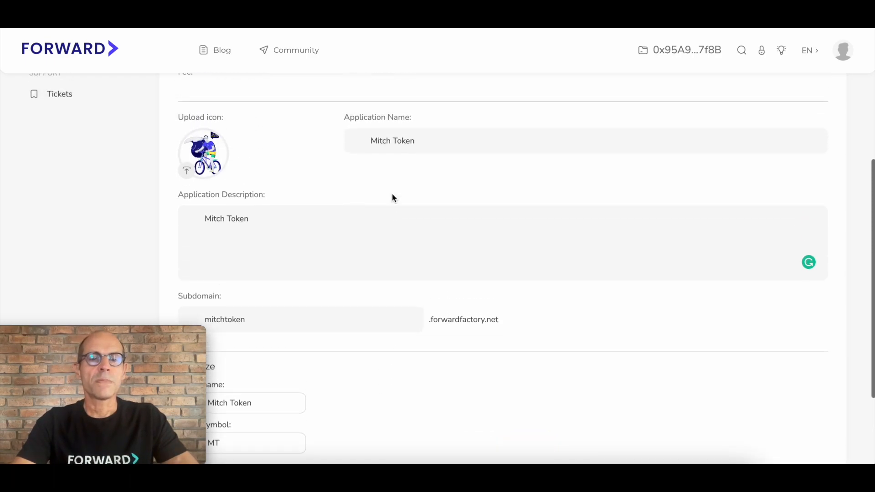
{"action": "scroll", "coordinate": [392, 195], "scroll_direction": "up", "scroll_amount": 1}
{"action": "scroll", "coordinate": [416, 191], "scroll_direction": "down", "scroll_amount": 2}
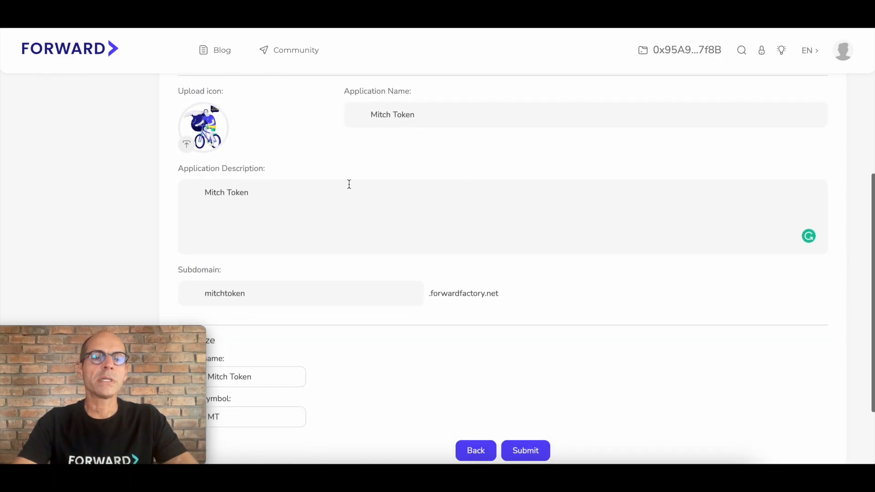
{"action": "scroll", "coordinate": [340, 177], "scroll_direction": "down", "scroll_amount": 2}
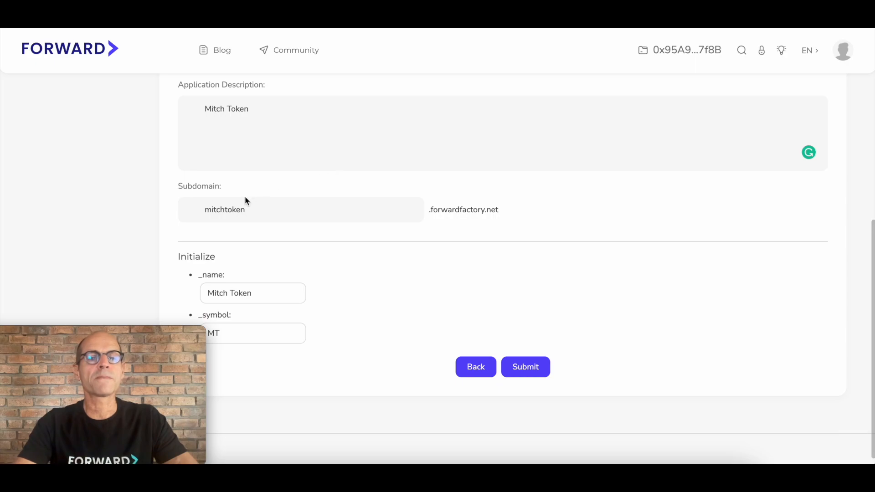
{"action": "scroll", "coordinate": [245, 295], "scroll_direction": "down", "scroll_amount": 1}
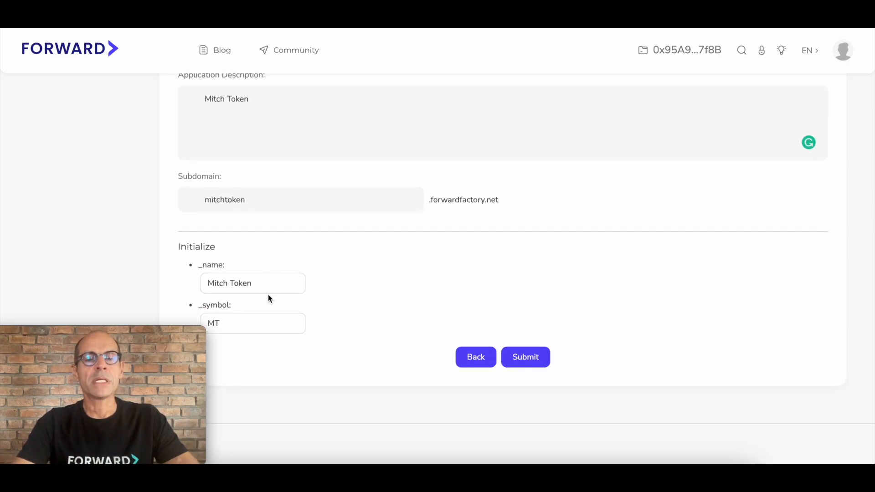
{"action": "left_click", "coordinate": [538, 361]}
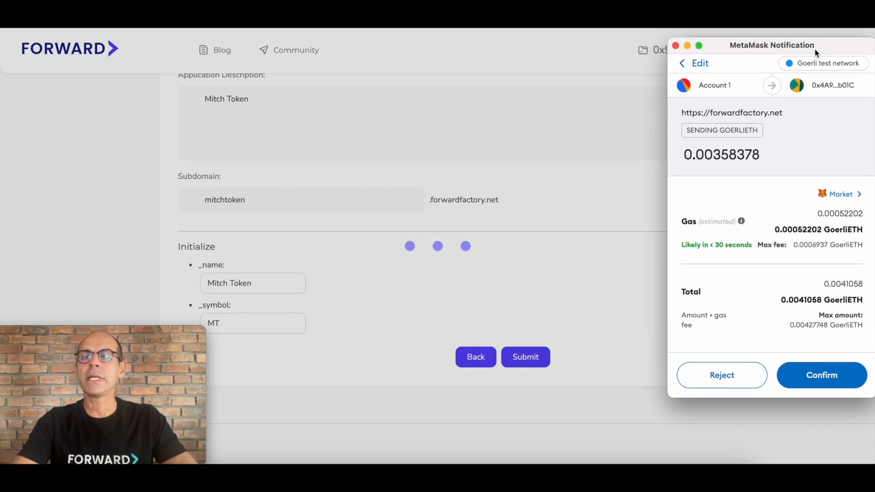
Step: Approve the Forward fee payment and the contract deployment transaction in MetaMask on the Goerli test network
{"action": "left_click", "coordinate": [832, 385]}
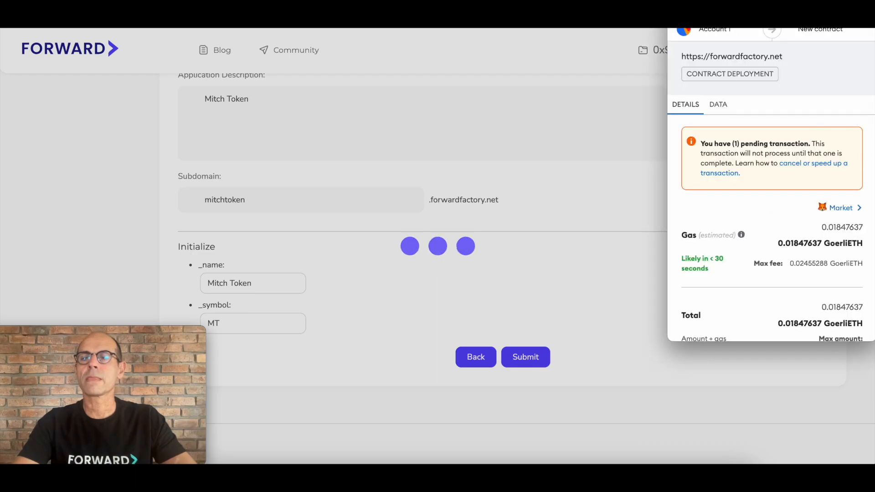
{"action": "scroll", "coordinate": [828, 191], "scroll_direction": "down", "scroll_amount": 3}
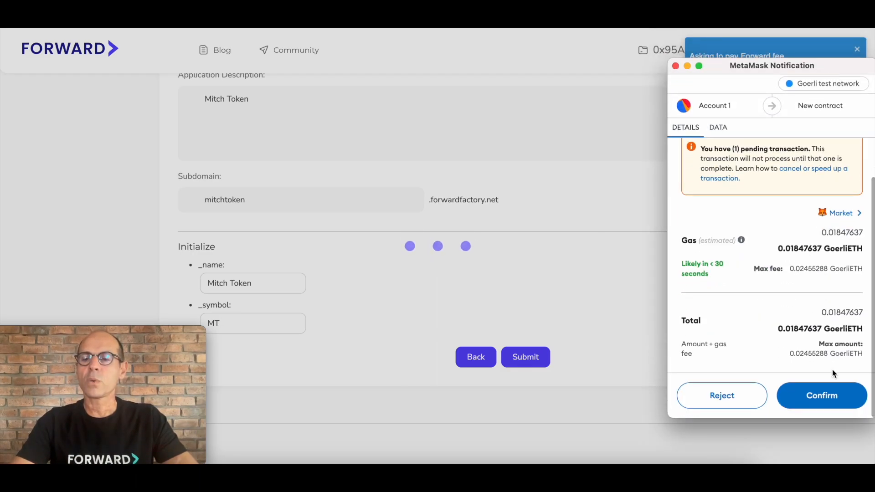
{"action": "left_click", "coordinate": [838, 401]}
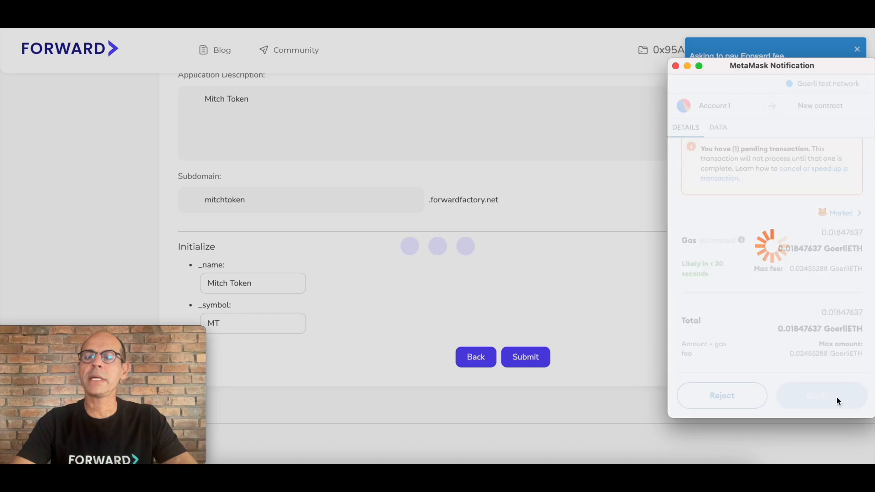